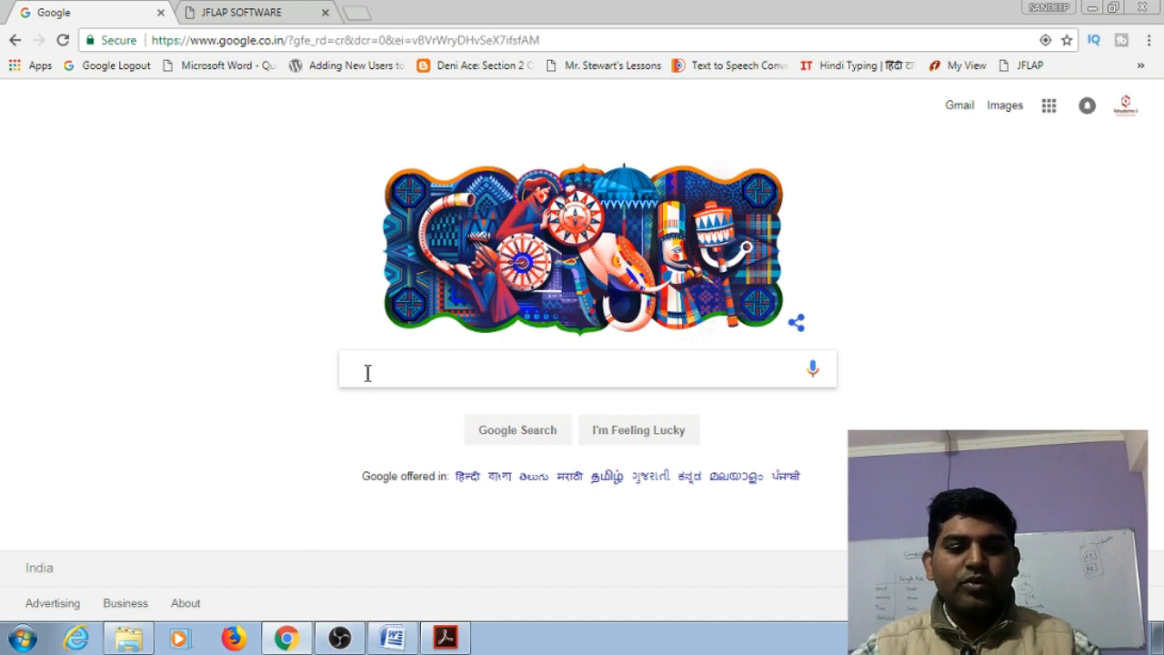
Search Google for JFLAP
type("jFLAP")
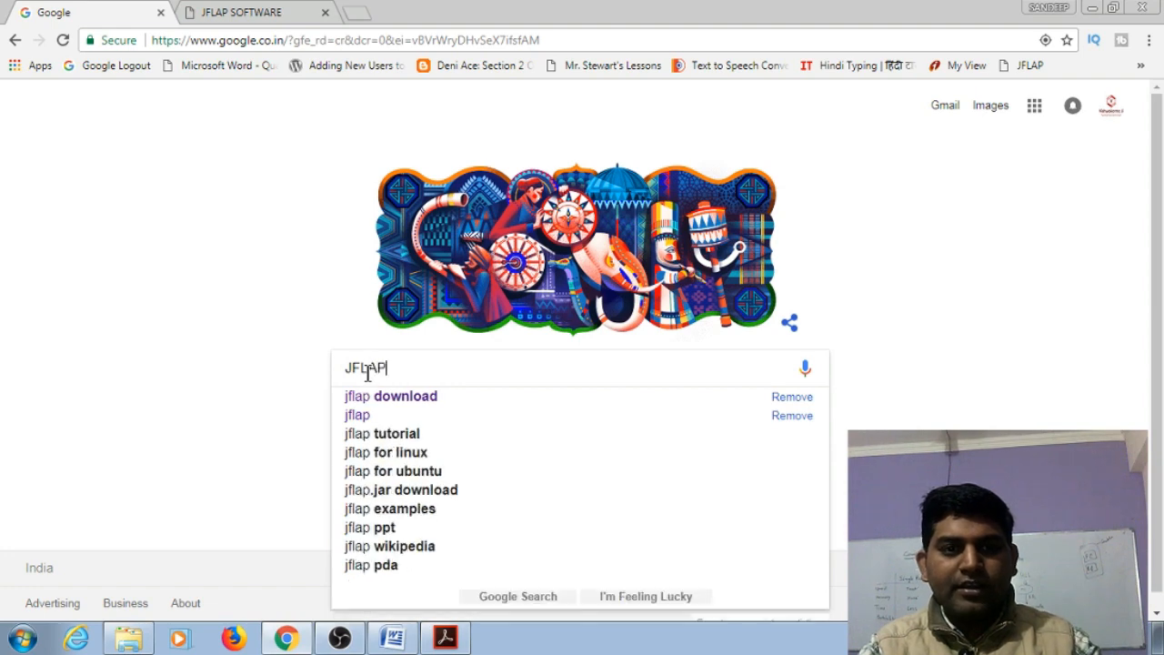
key("Return")
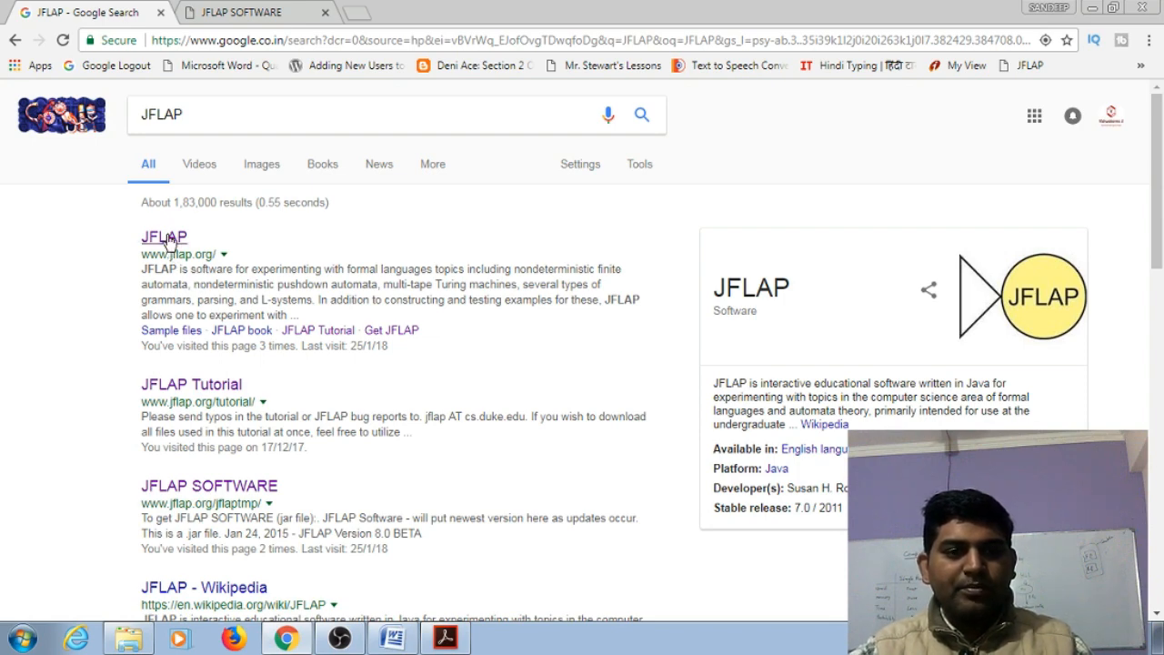
right_click(169, 240)
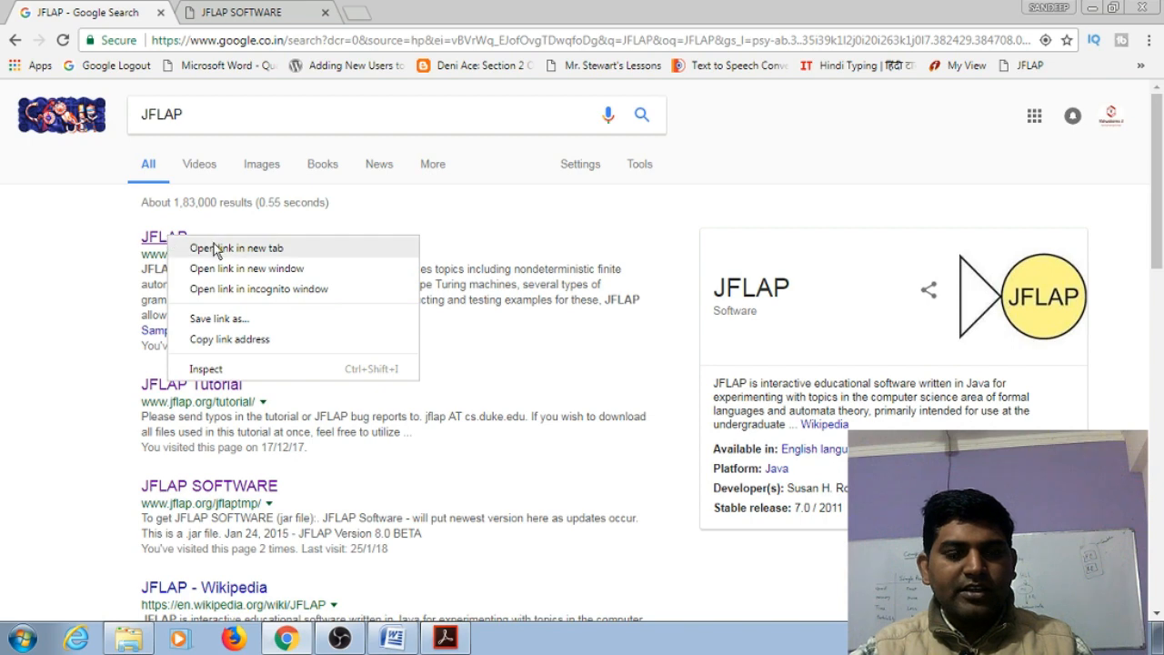
left_click(215, 250)
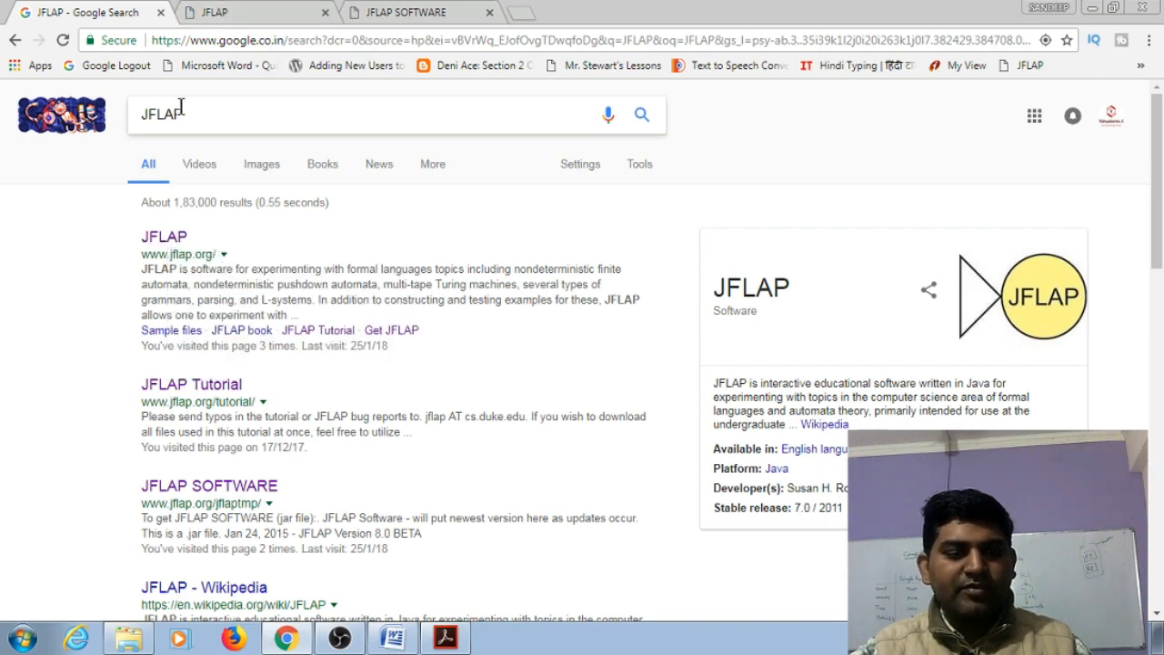
left_click(216, 14)
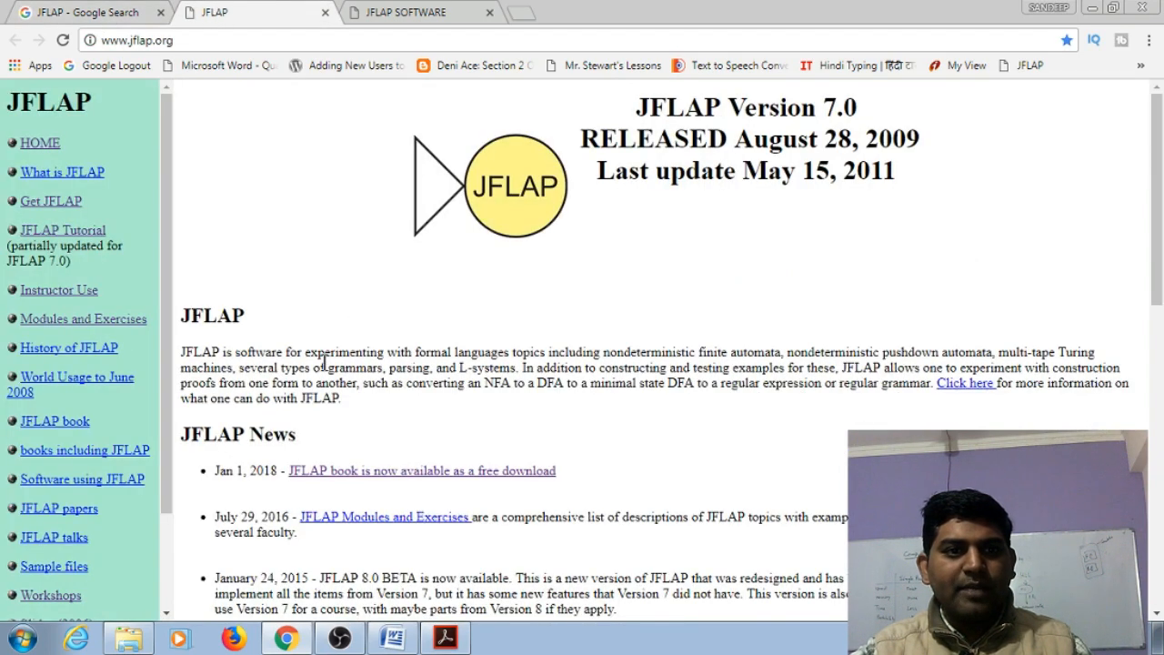
Go to the Get JFLAP page of the site and open its download request form
scroll(323, 363, "down", 2)
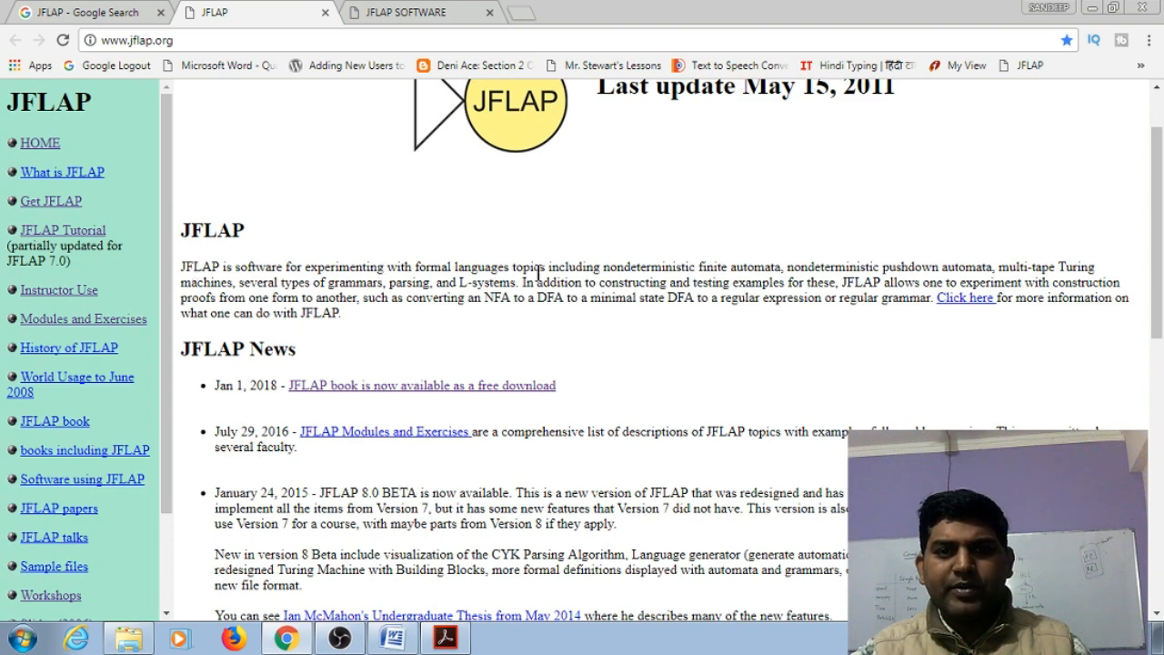
scroll(485, 214, "up", 2)
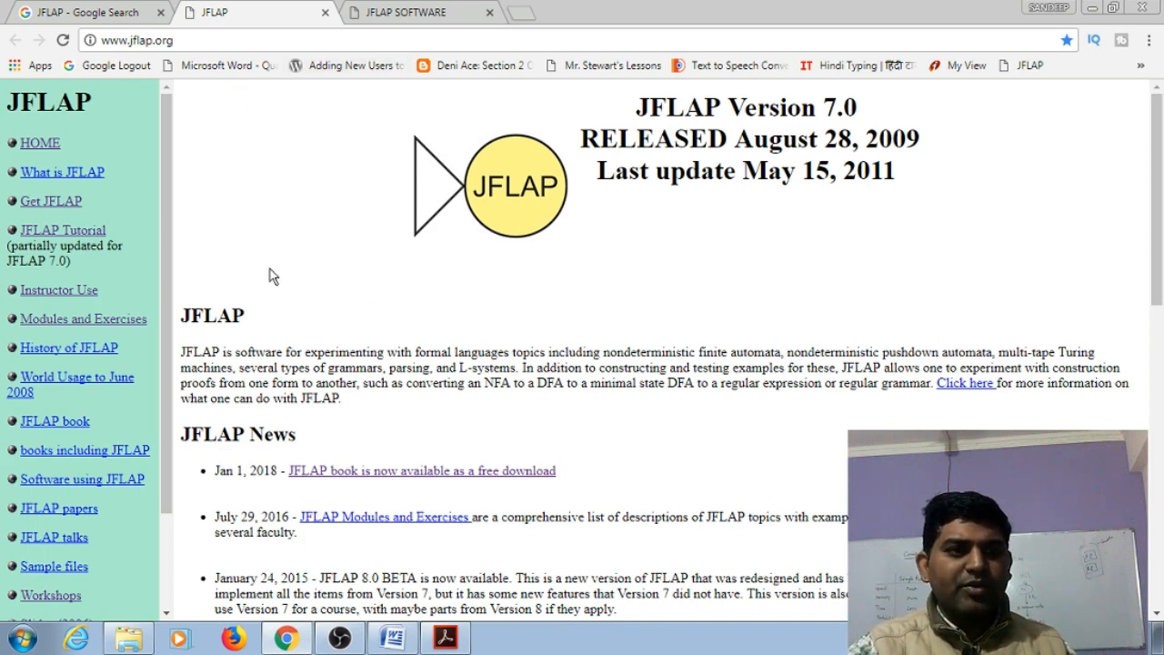
left_click(49, 203)
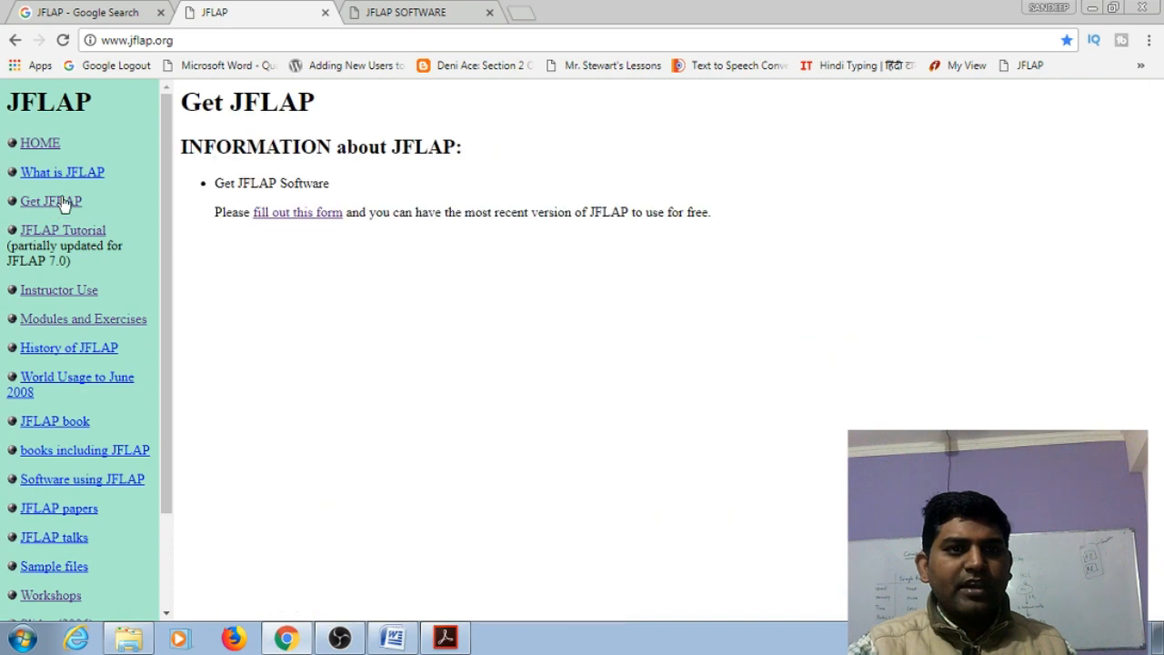
left_click(308, 215)
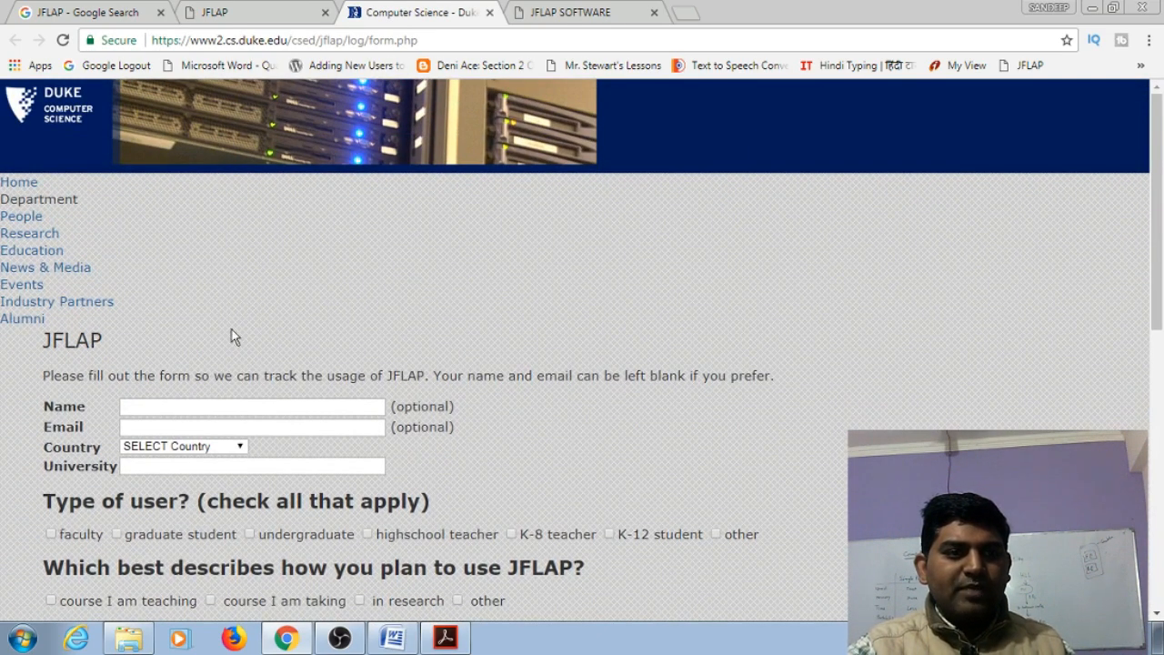
Examine the JFLAP request form, from the name, email and university fields down to the captcha and submission controls
left_click(219, 409)
left_click(220, 427)
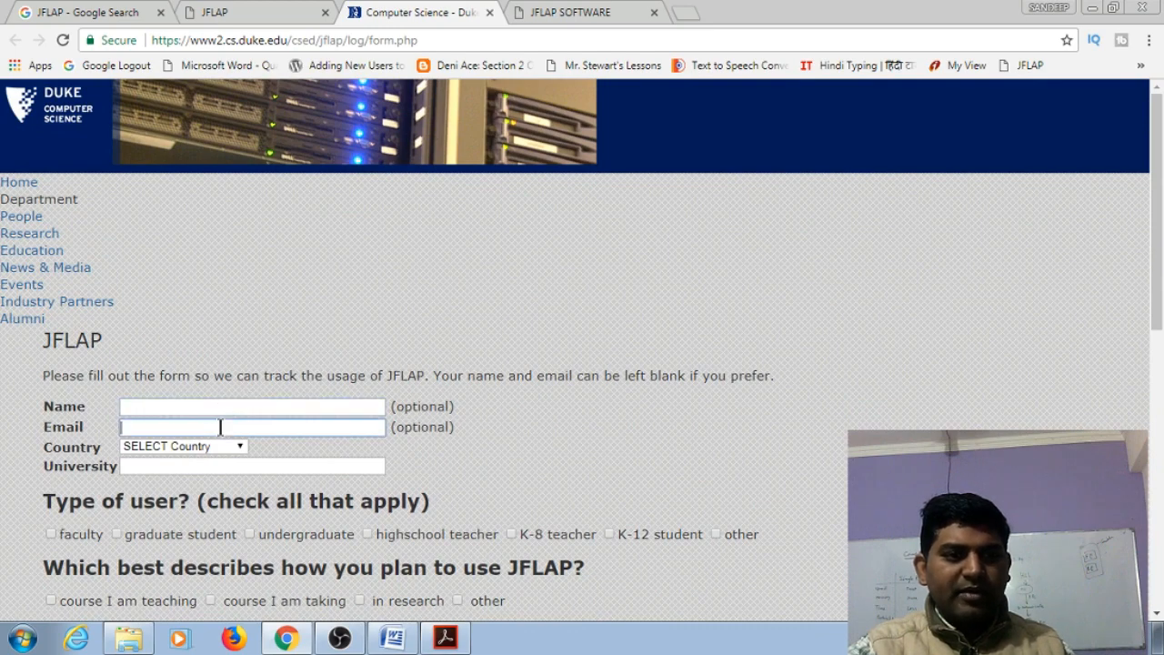
left_click(235, 466)
scroll(240, 398, "down", 2)
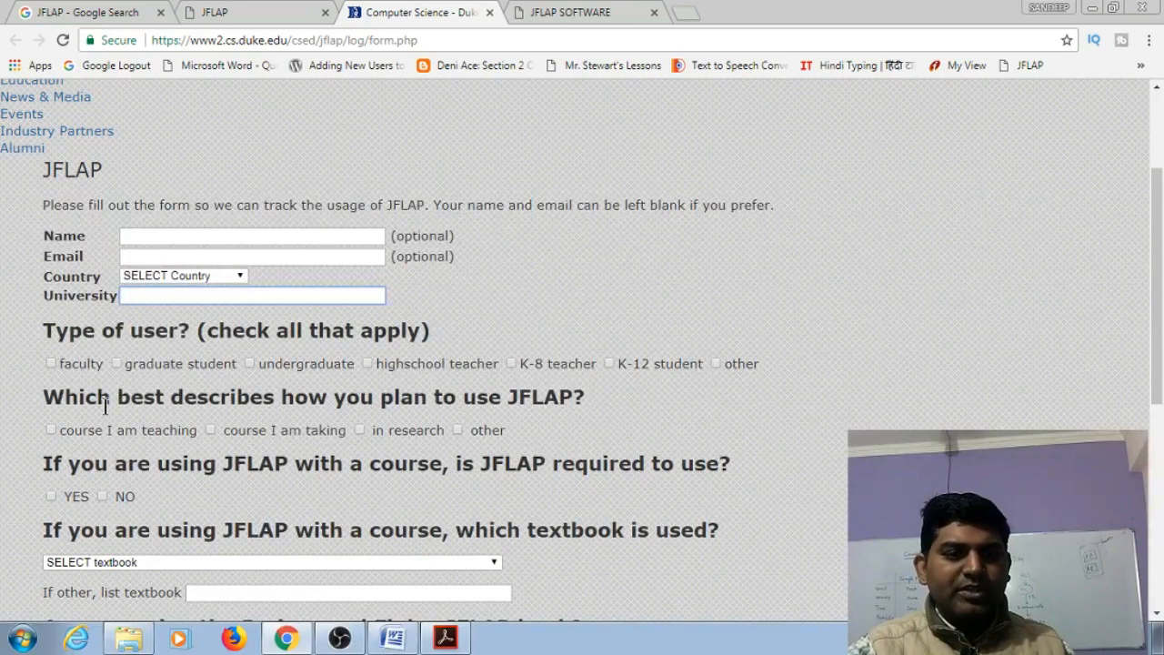
scroll(262, 371, "down", 1)
scroll(262, 371, "down", 1)
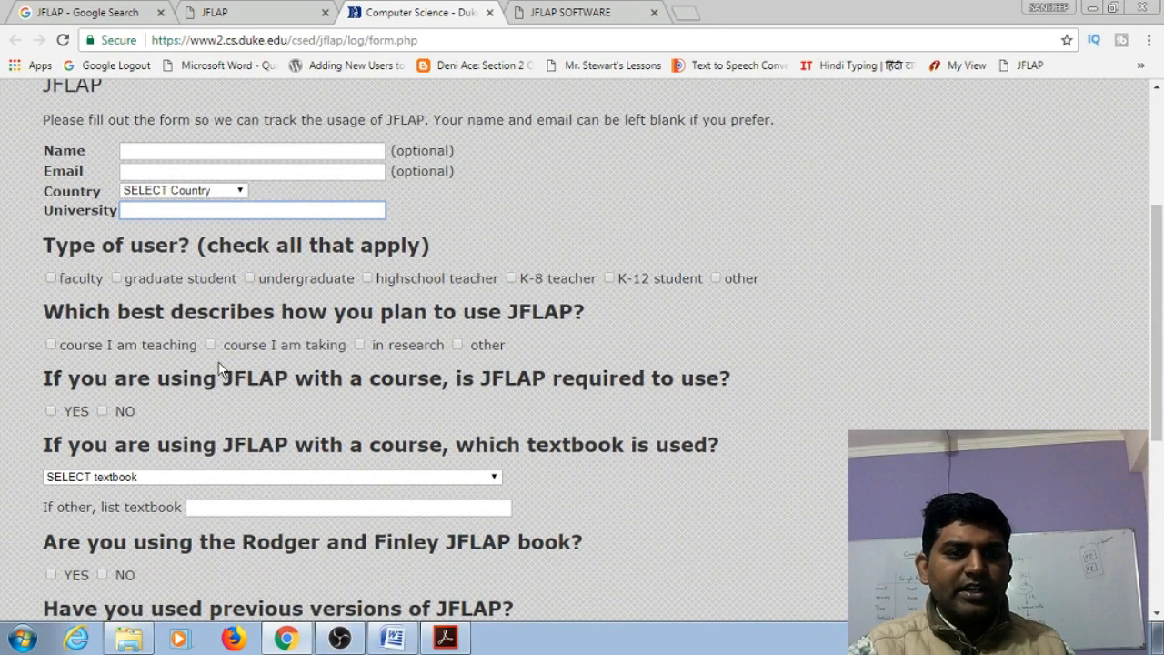
scroll(255, 370, "down", 1)
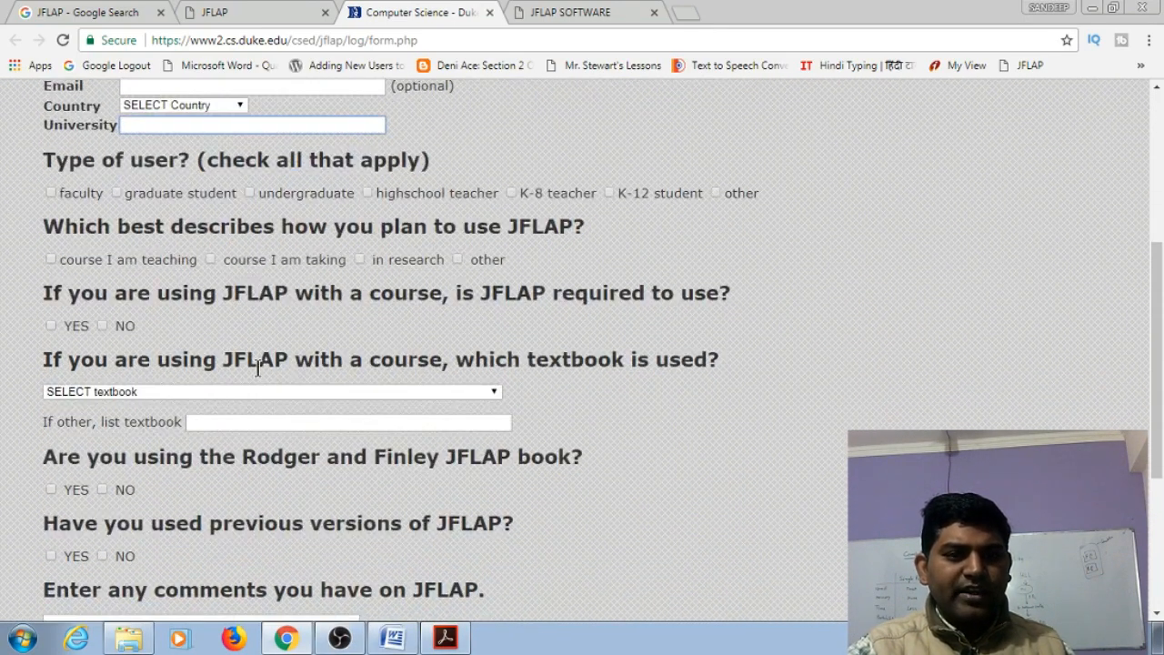
scroll(258, 368, "down", 2)
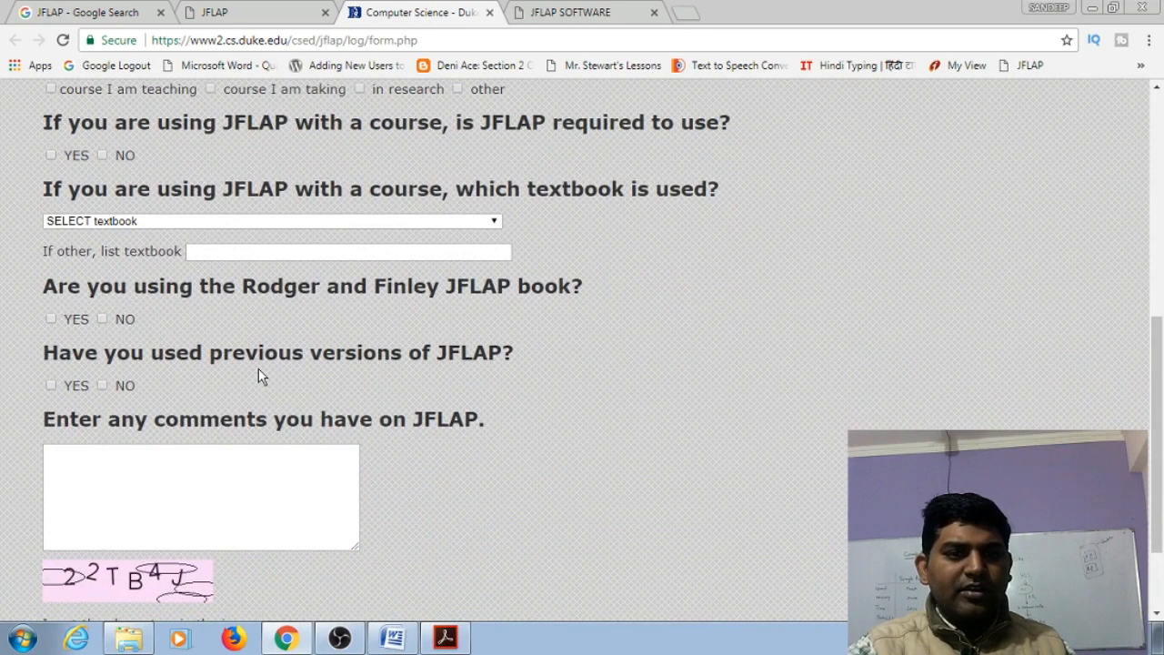
scroll(304, 364, "down", 2)
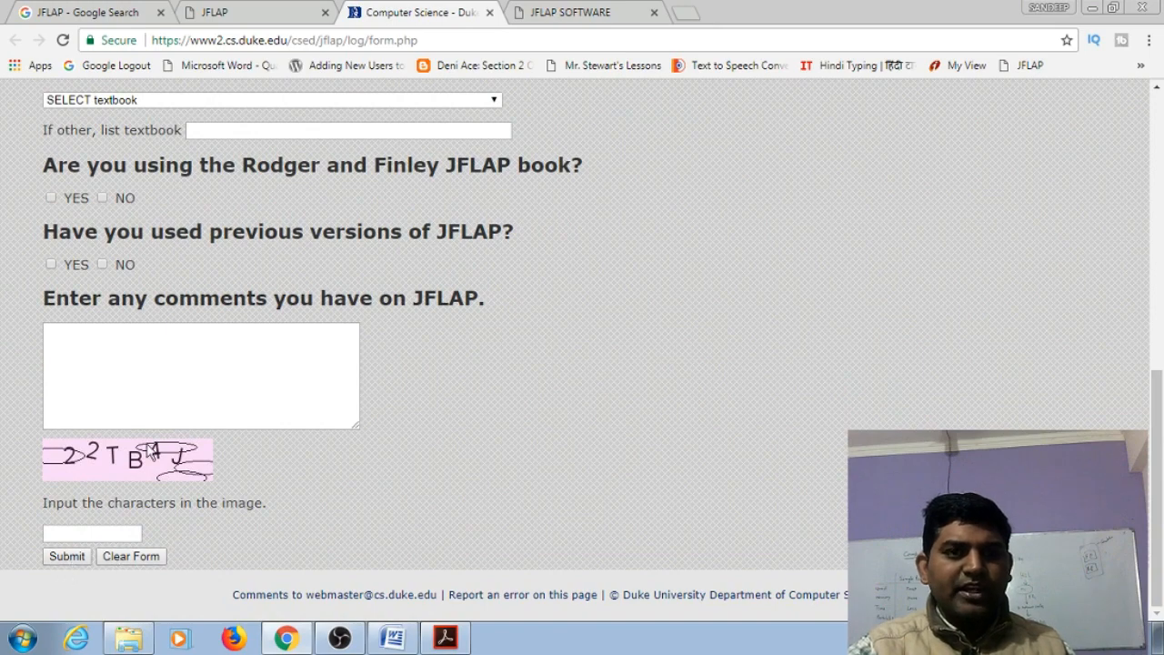
Examine the JFLAP SOFTWARE page for the available jar versions, highlighting the stability warning under Version 8.0 BETA
left_click(558, 11)
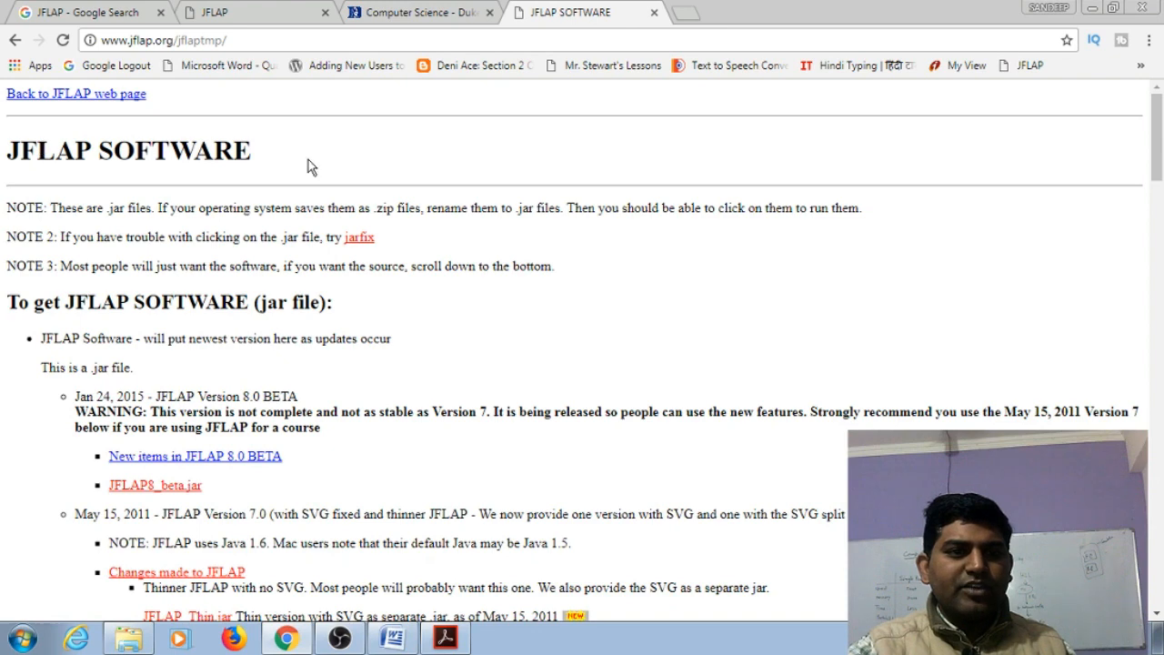
scroll(320, 157, "down", 1)
scroll(320, 157, "up", 1)
scroll(320, 157, "down", 1)
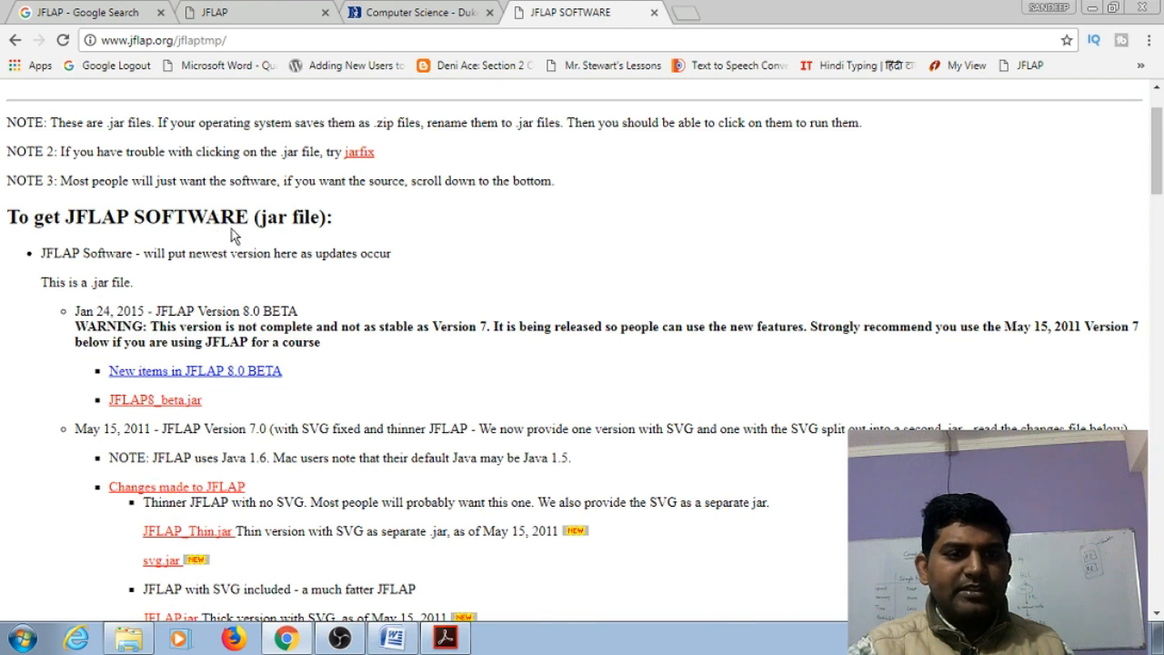
scroll(231, 235, "down", 2)
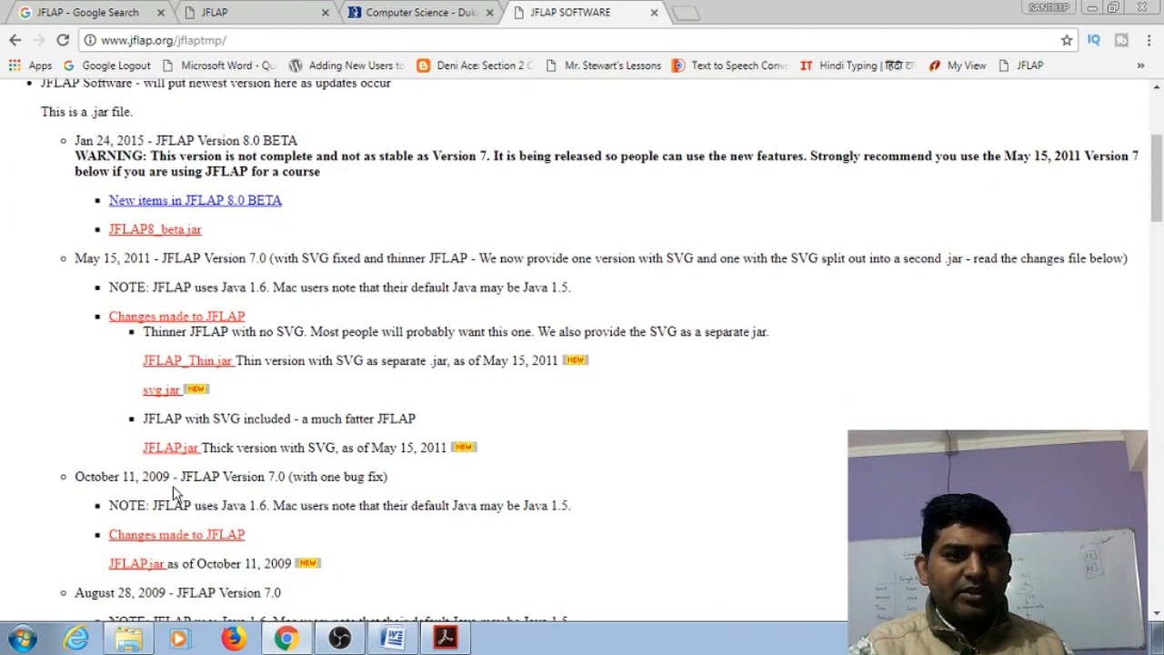
scroll(177, 491, "down", 4)
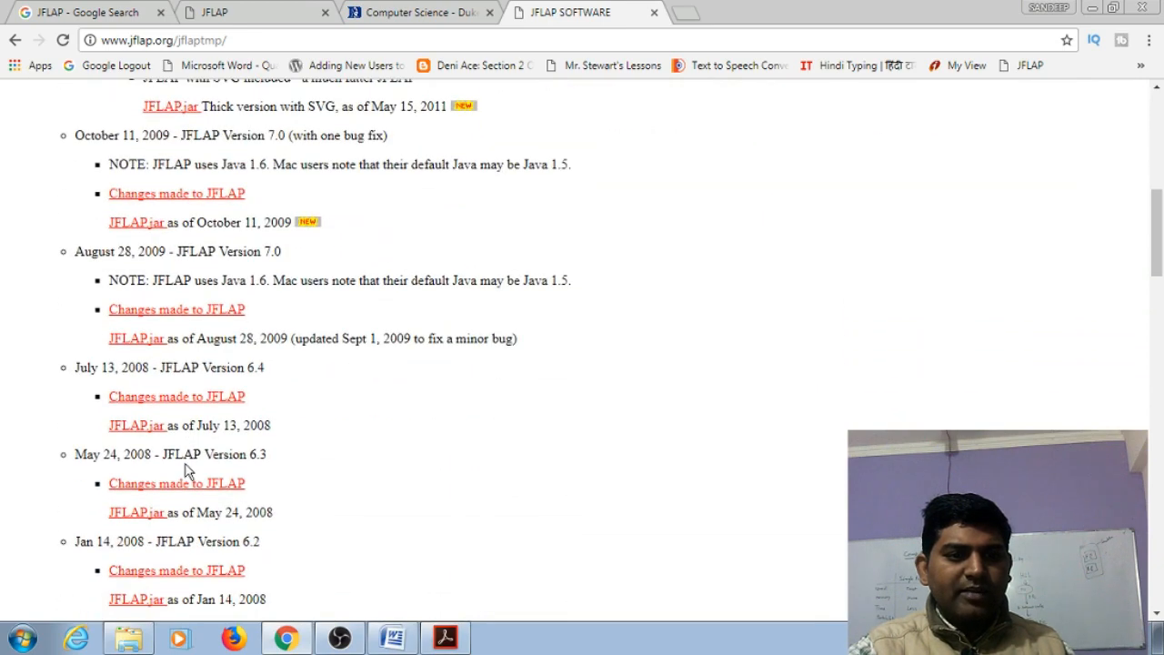
scroll(187, 473, "up", 8)
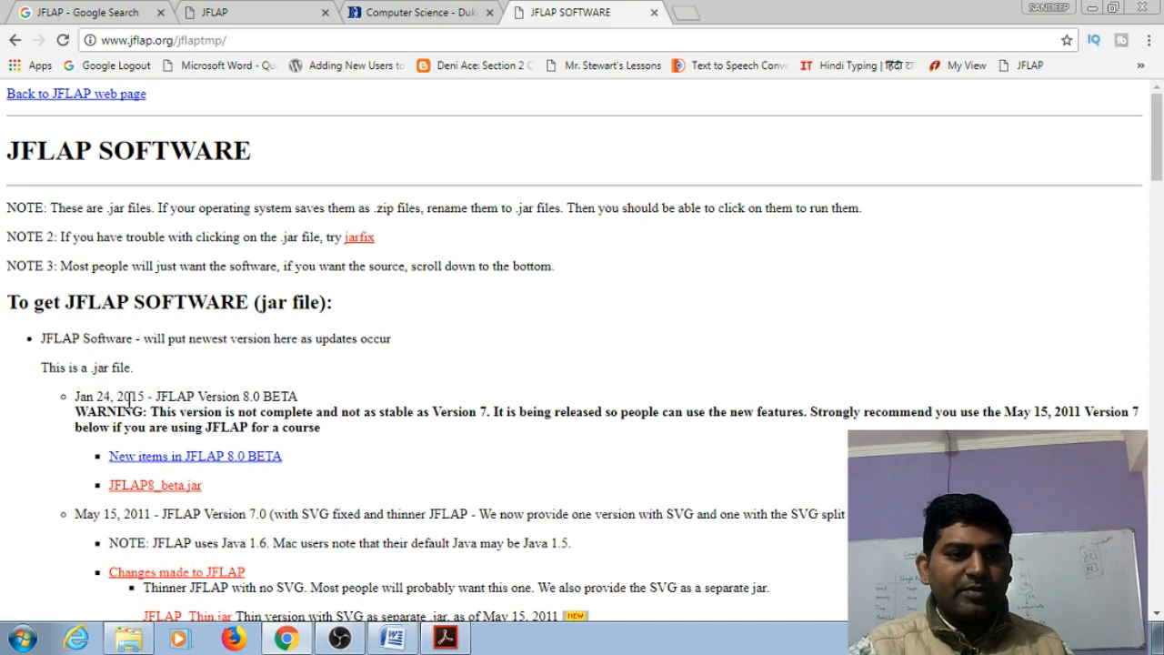
scroll(300, 364, "down", 1)
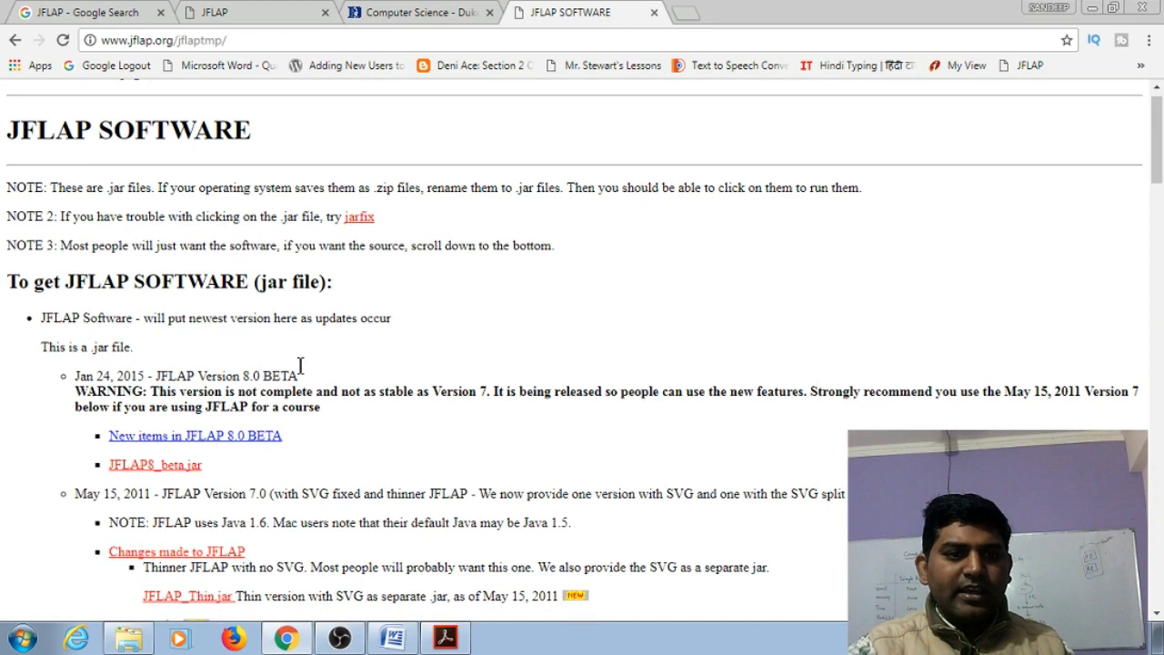
scroll(300, 364, "down", 1)
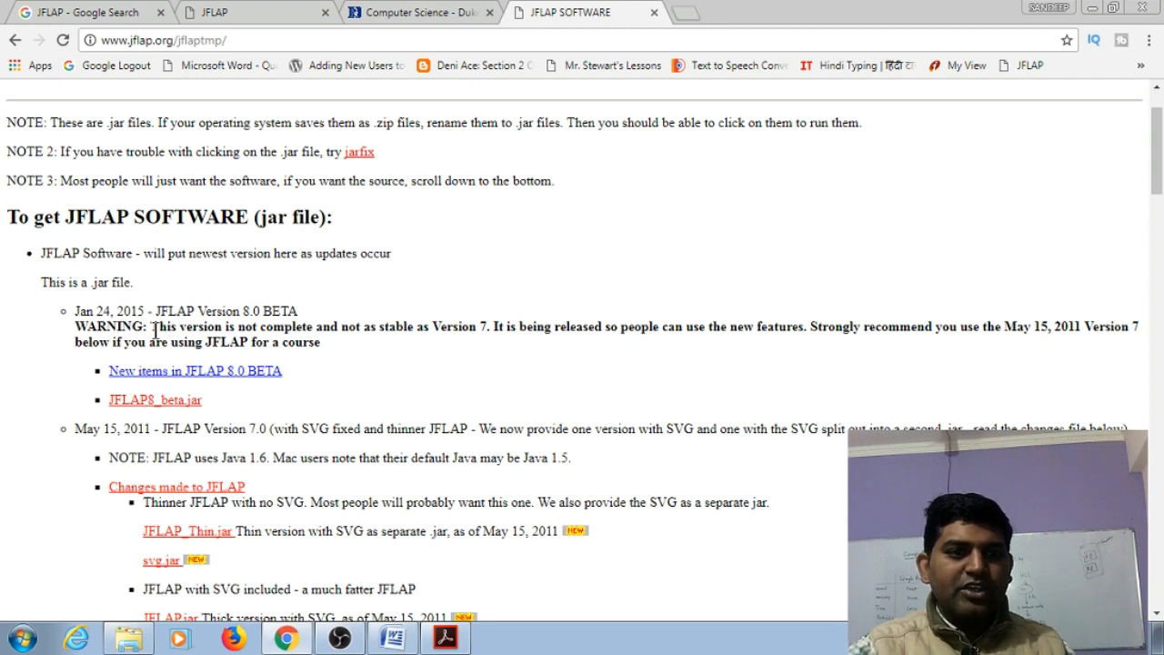
left_click_drag(155, 329, 308, 341)
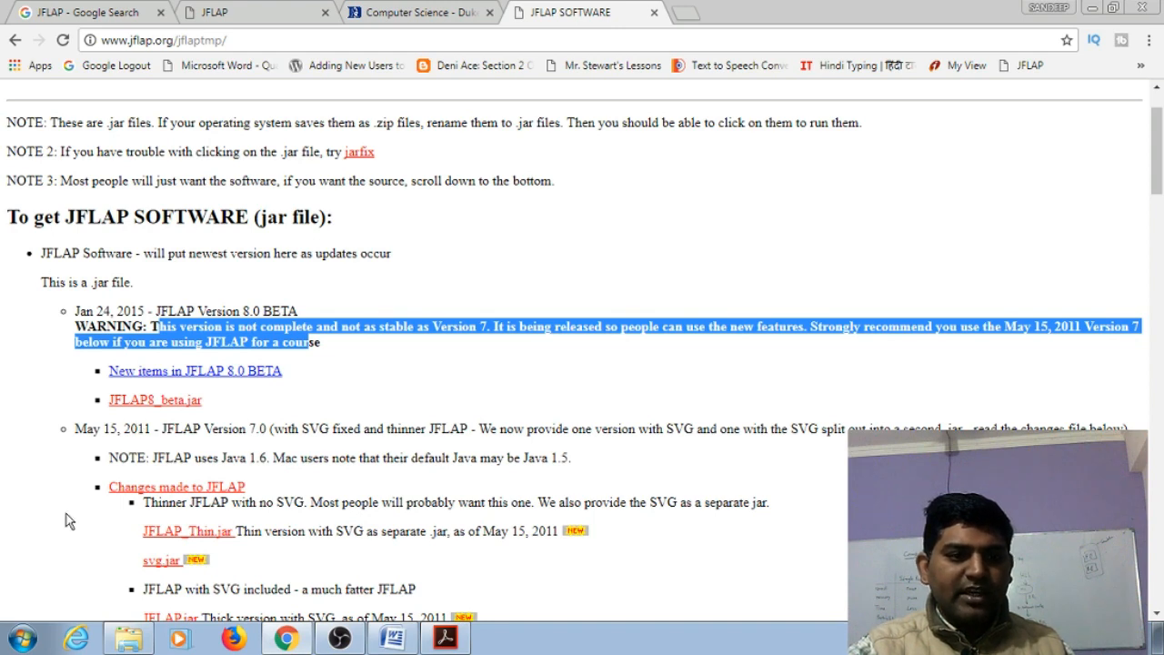
scroll(160, 432, "down", 2)
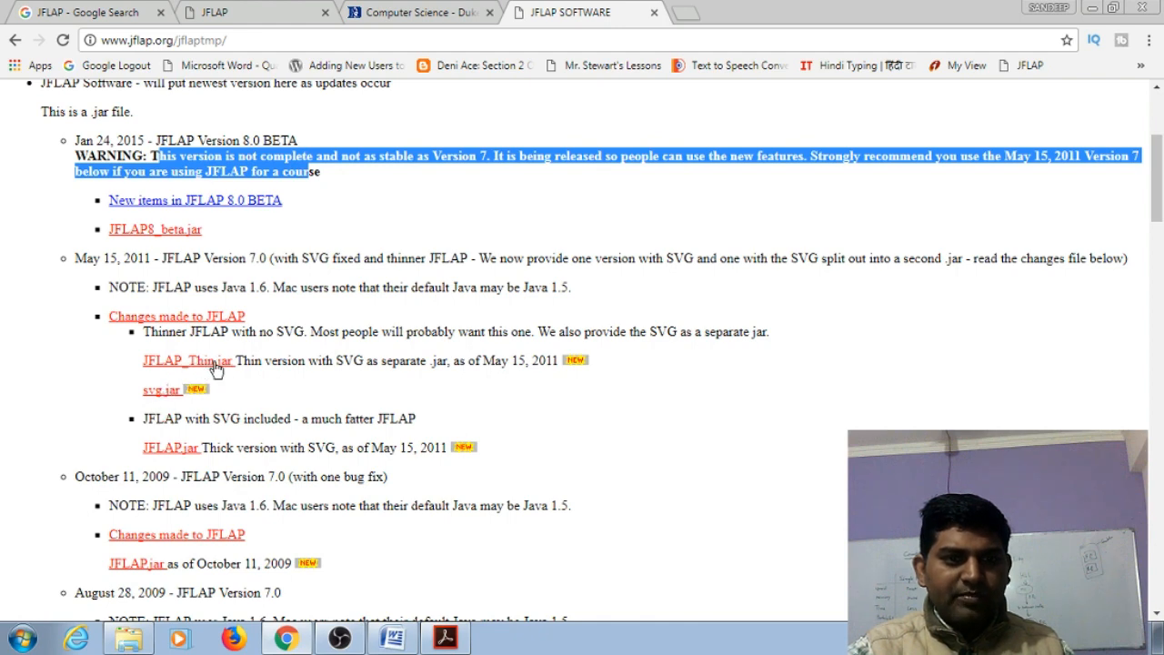
left_click(169, 452)
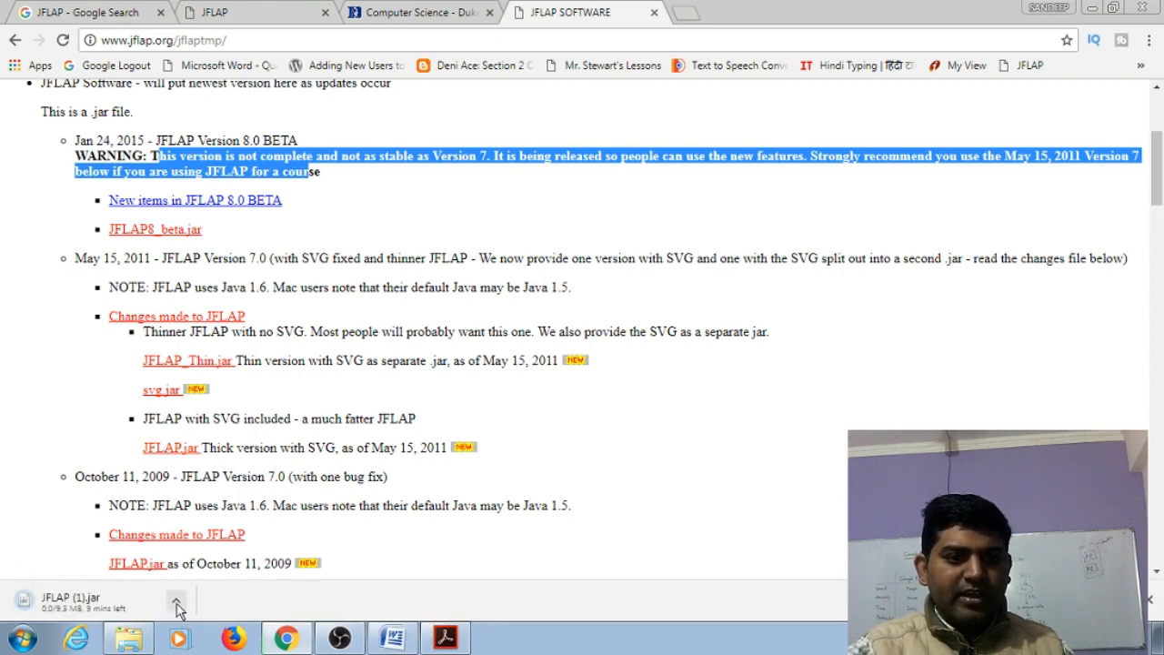
left_click(177, 601)
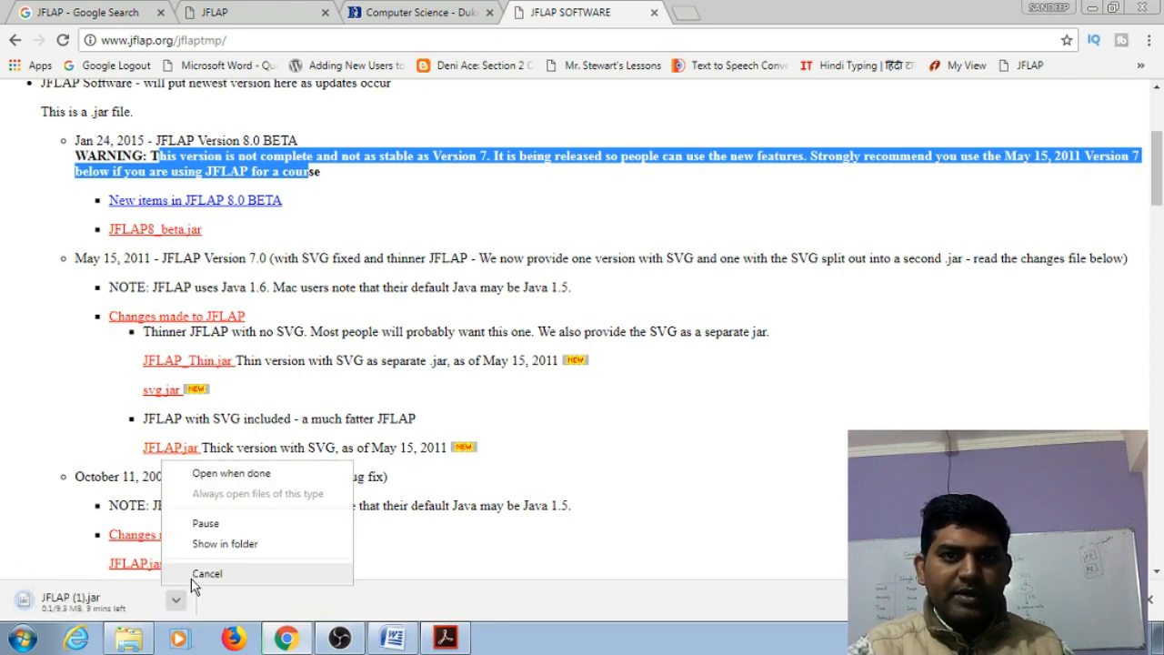
left_click(202, 574)
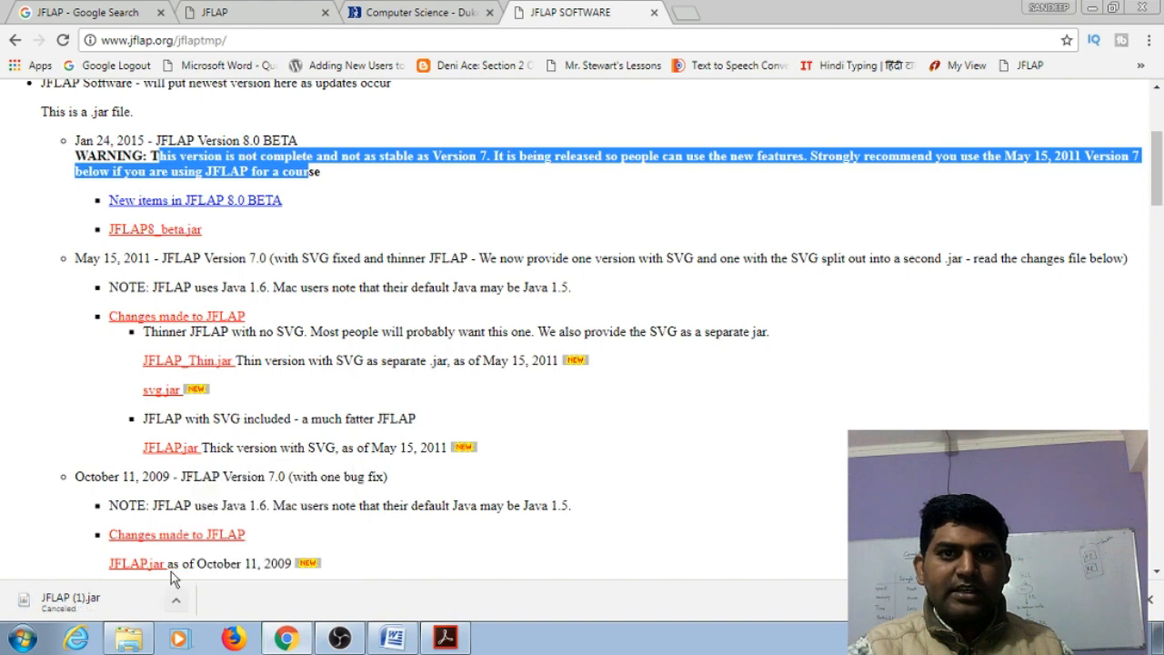
Switch to the Downloads folder in Windows Explorer, select JFLAP.jar and maximize the window
left_click(130, 638)
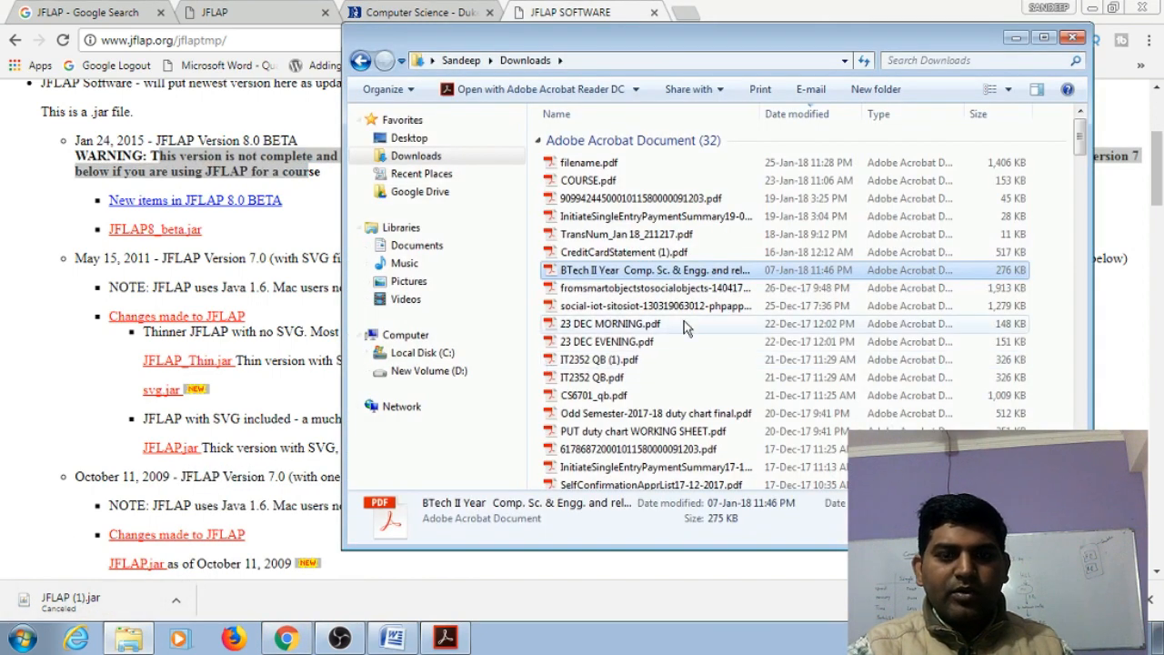
key("j")
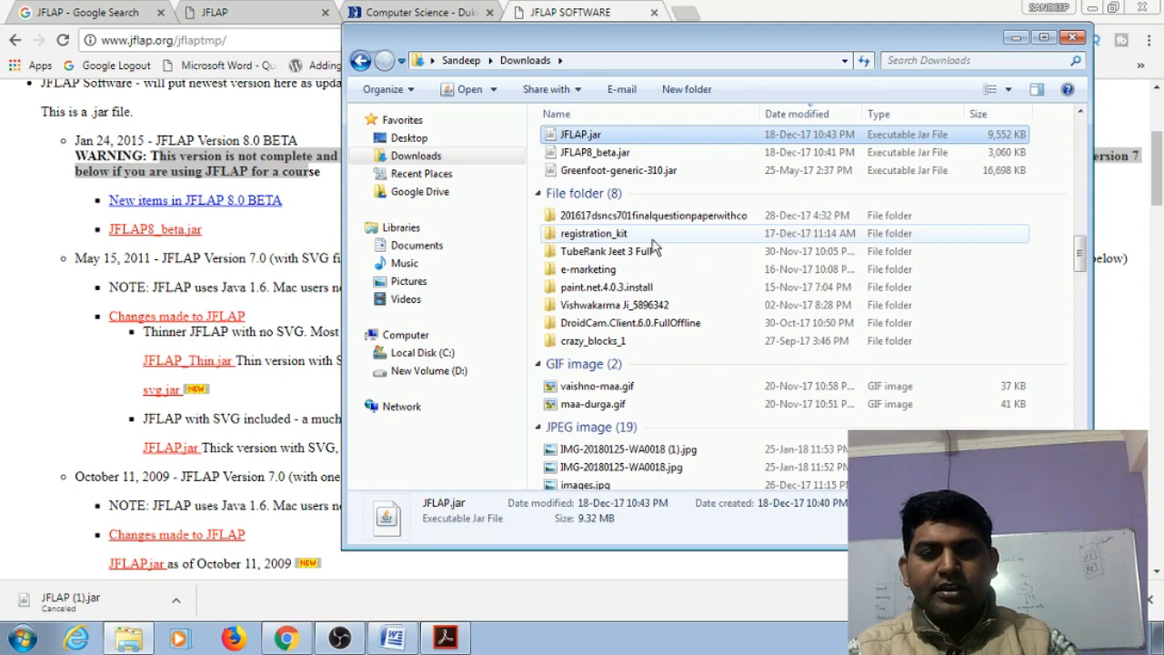
double_click(738, 45)
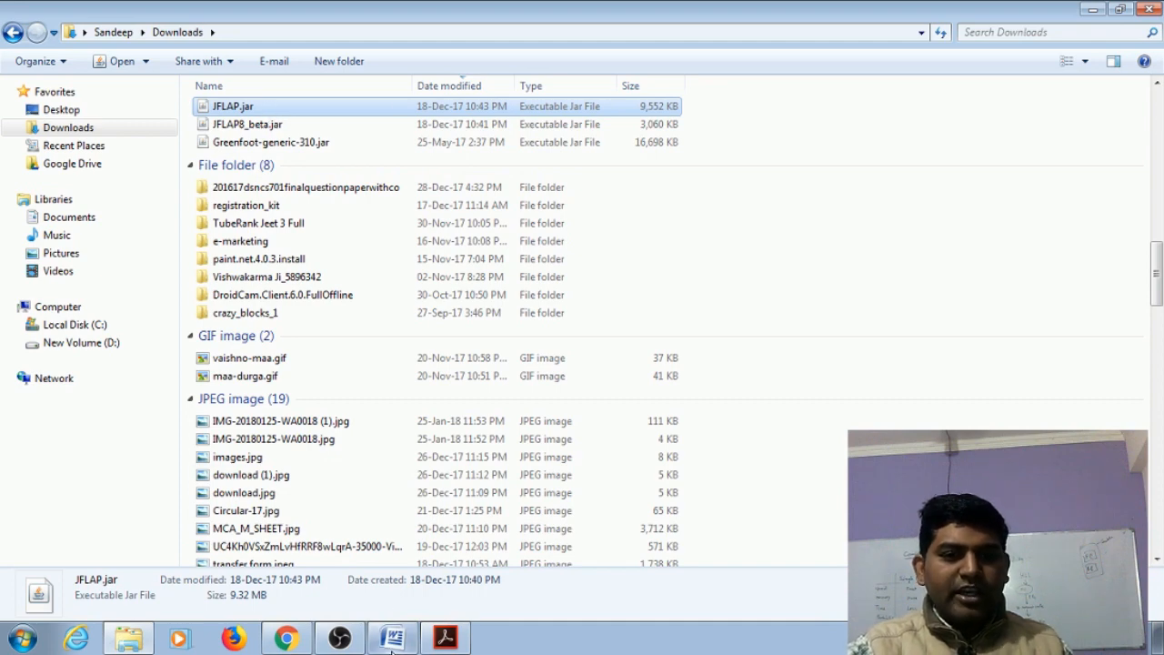
Switch to the How To Run JFLAP document in Word and highlight the JFLAP version and its Java 1.4 requirement
left_click(392, 638)
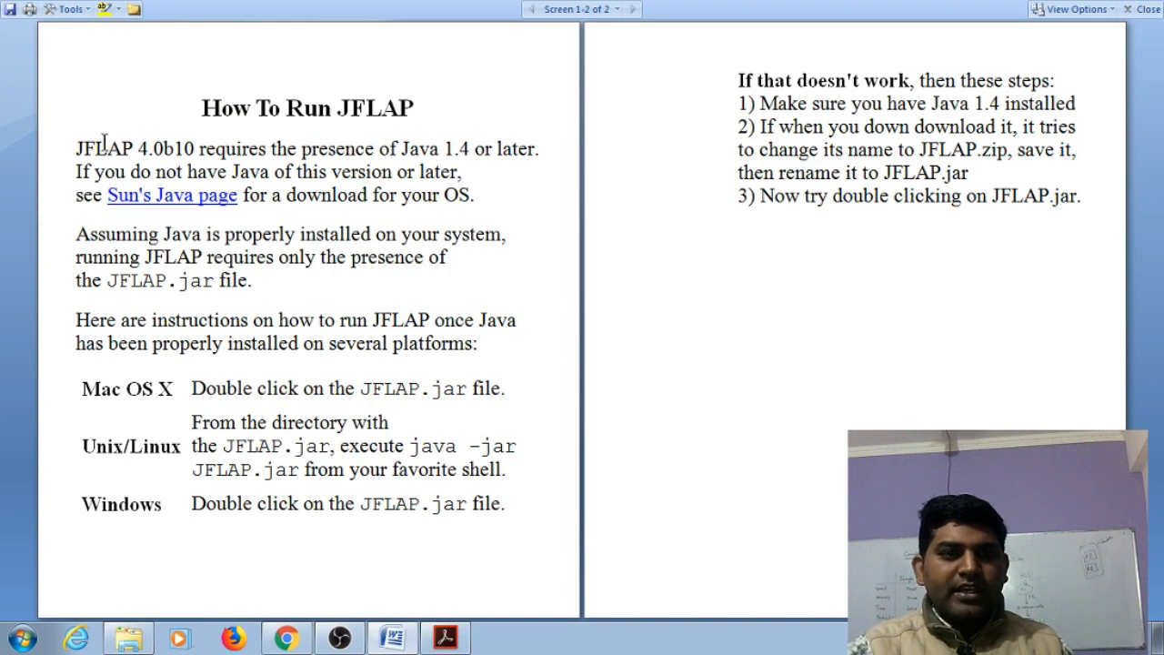
left_click_drag(88, 146, 196, 149)
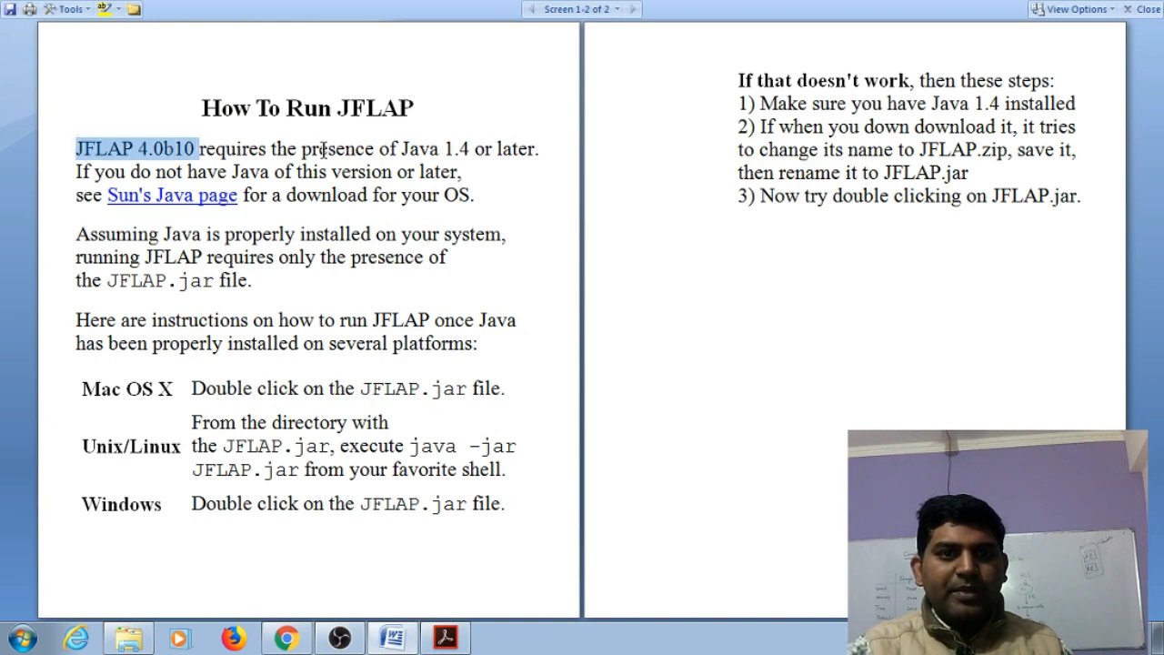
left_click(397, 148)
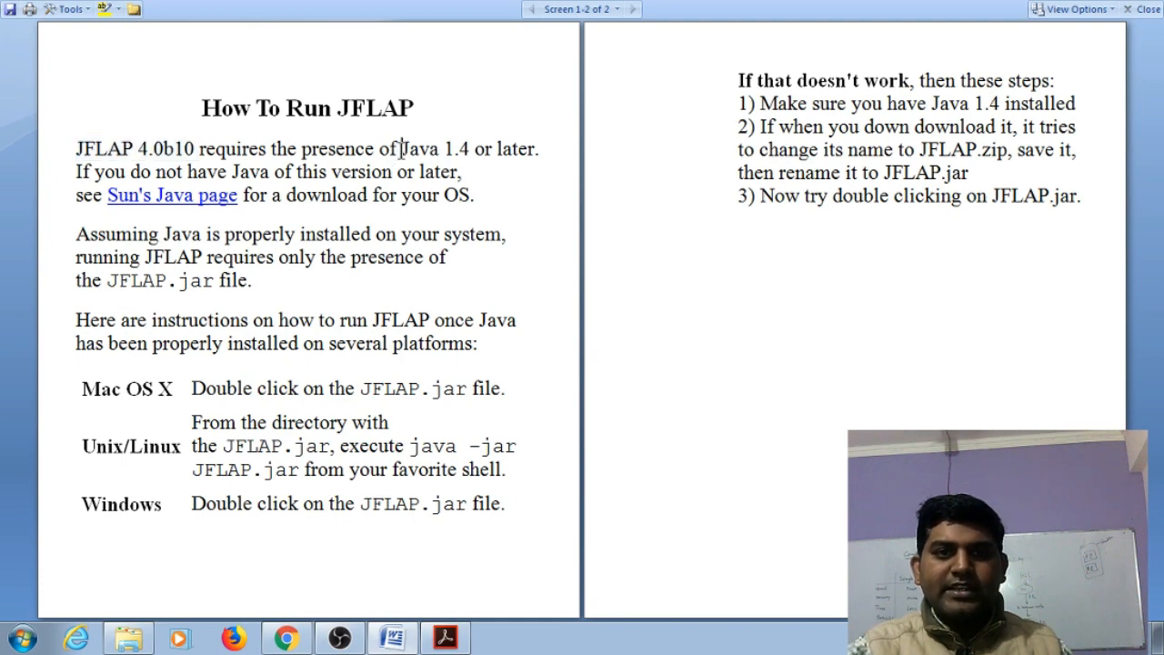
left_click_drag(400, 150, 473, 150)
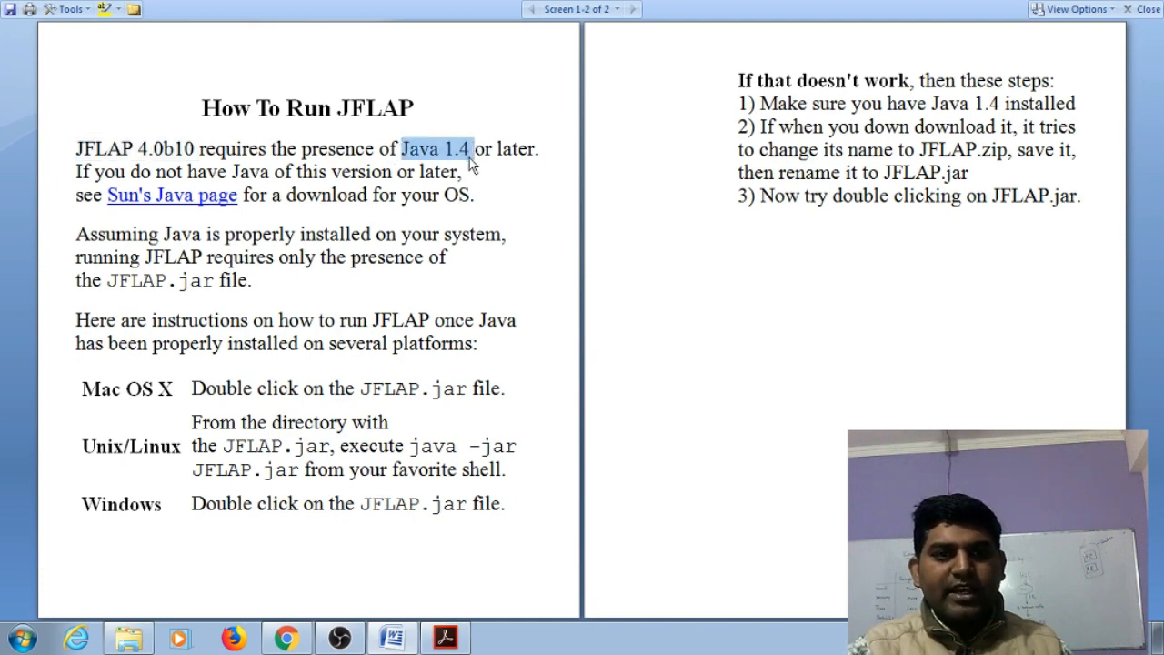
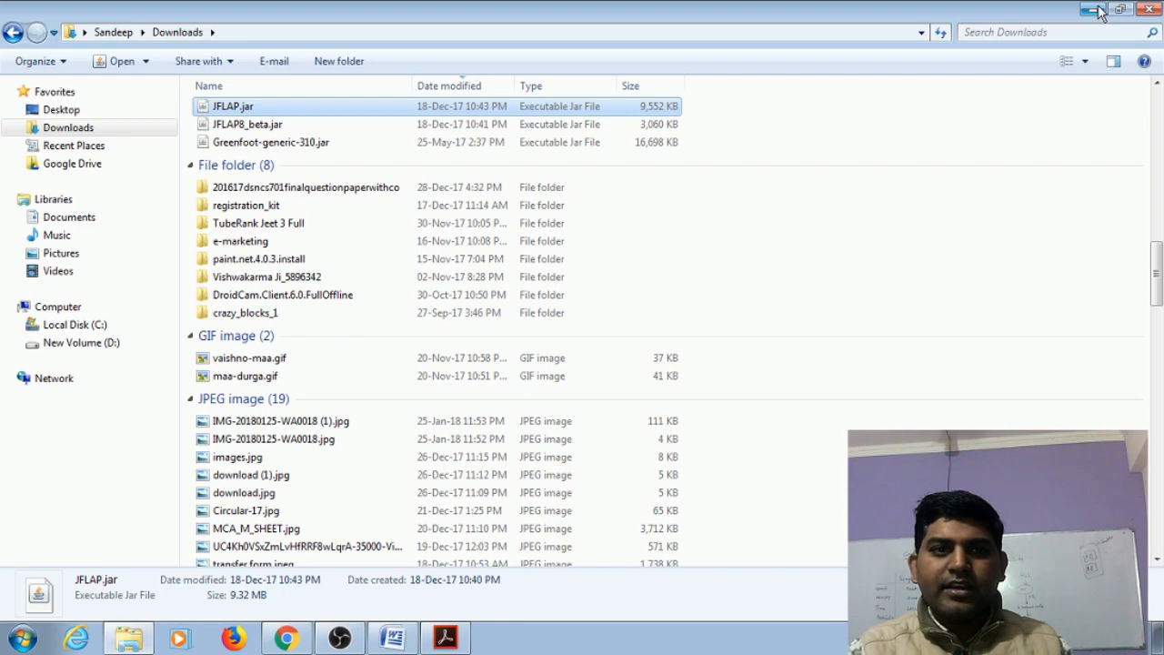
Move JFLAP.jar from the Downloads folder to the desktop and place its icon in an empty area away from the other icons
left_click(1098, 11)
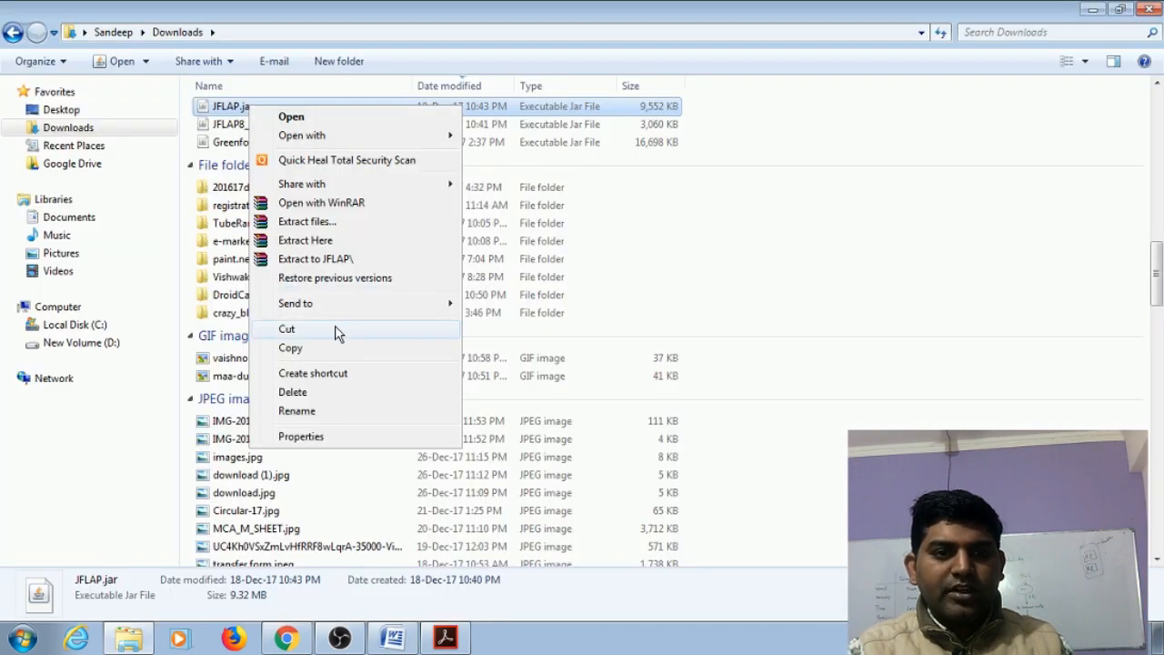
left_click(337, 329)
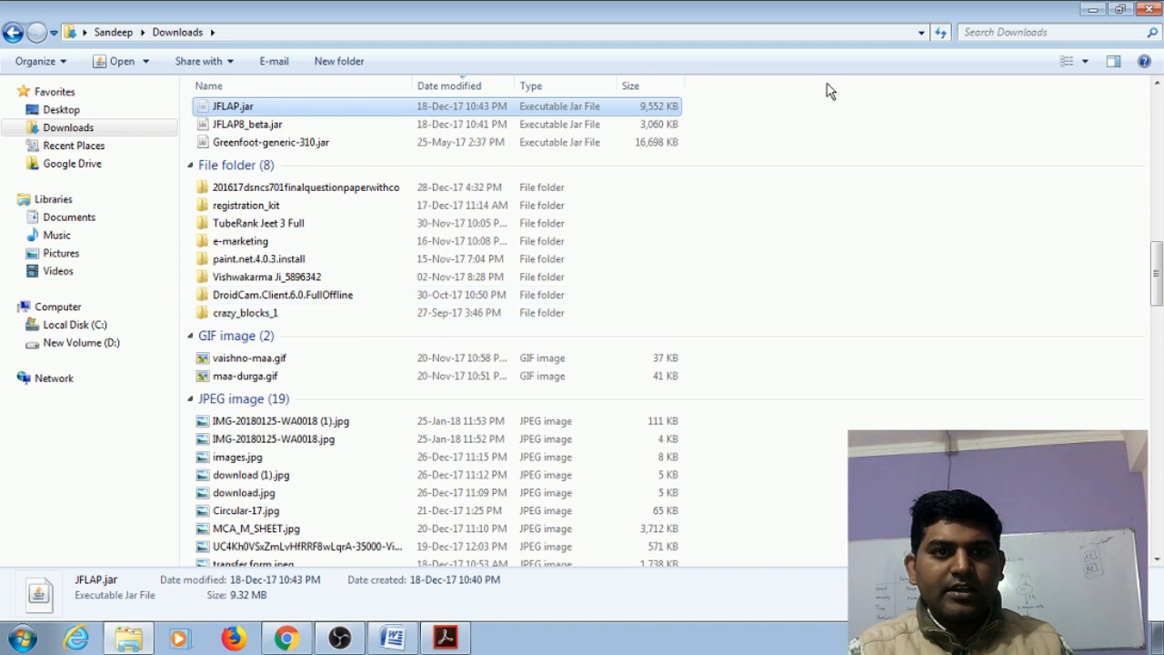
left_click(1093, 10)
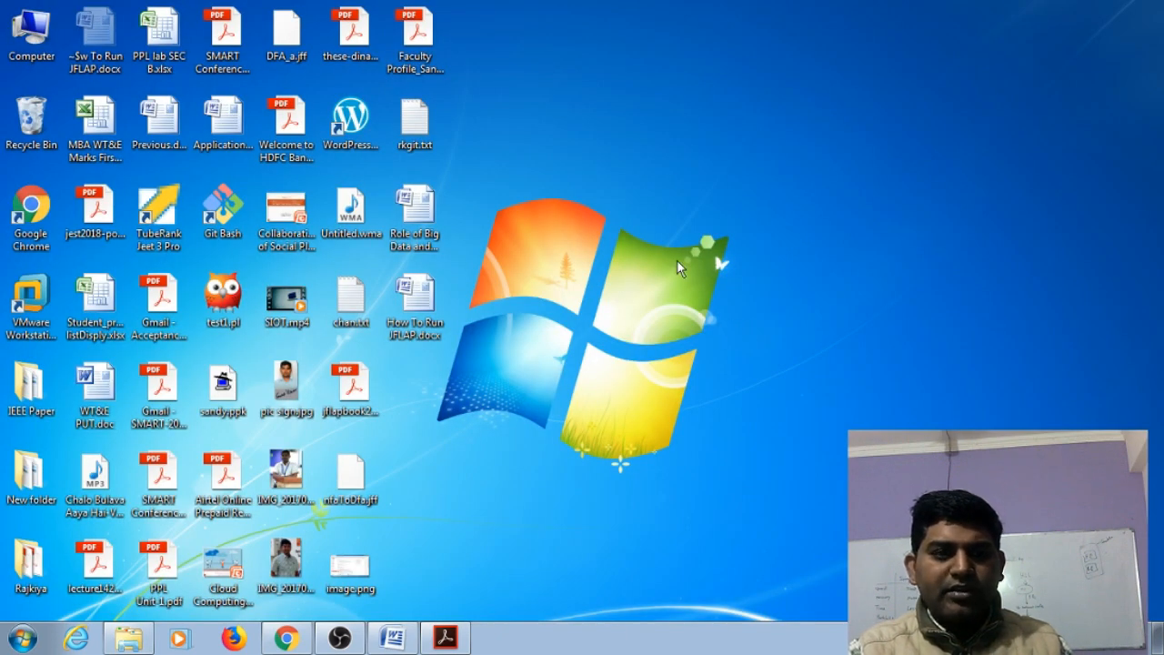
right_click(572, 339)
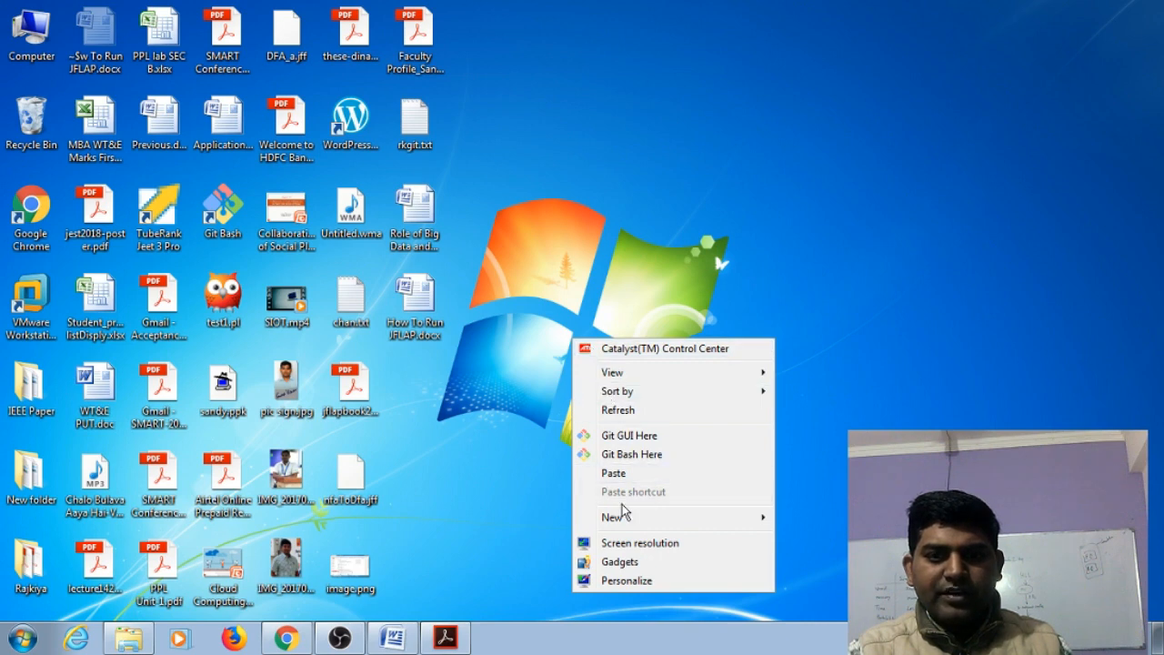
left_click(613, 472)
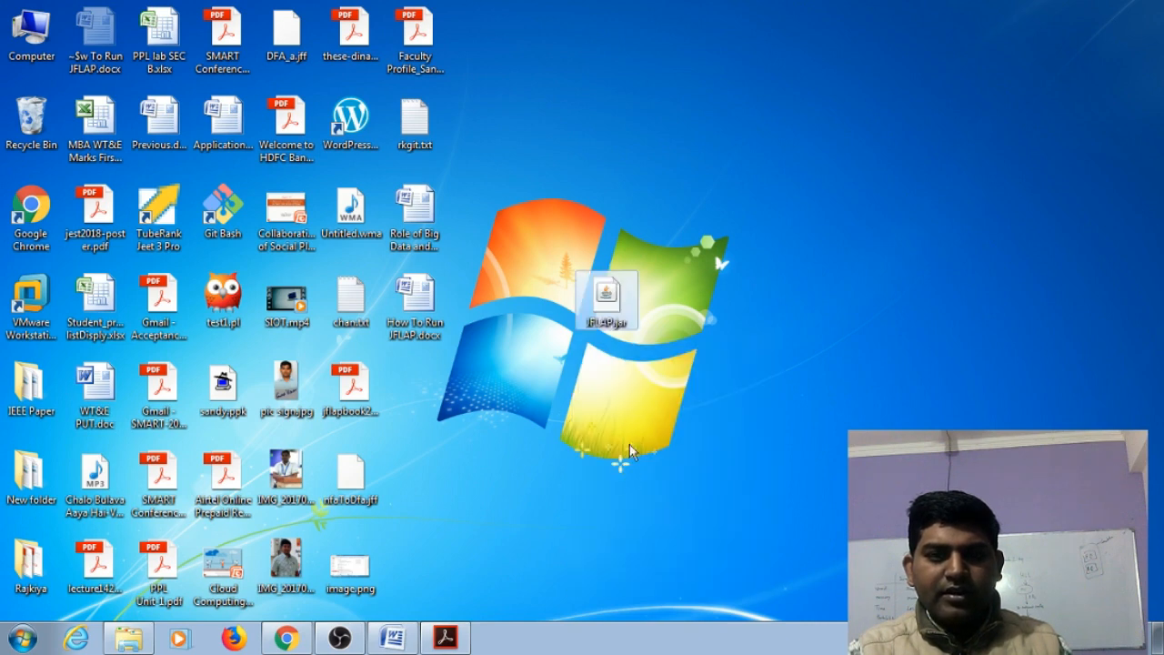
left_click_drag(608, 312, 799, 223)
Launch JFLAP from the desktop jar file, open a new Finite Automaton editor and maximize its window
double_click(804, 226)
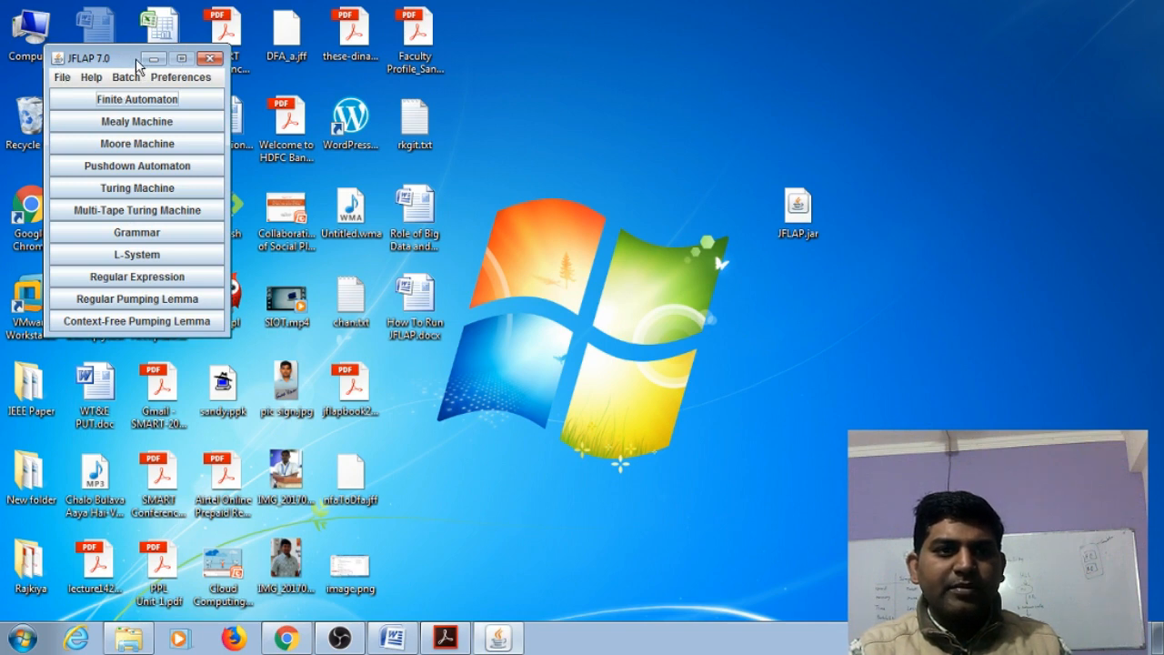
left_click_drag(133, 63, 372, 164)
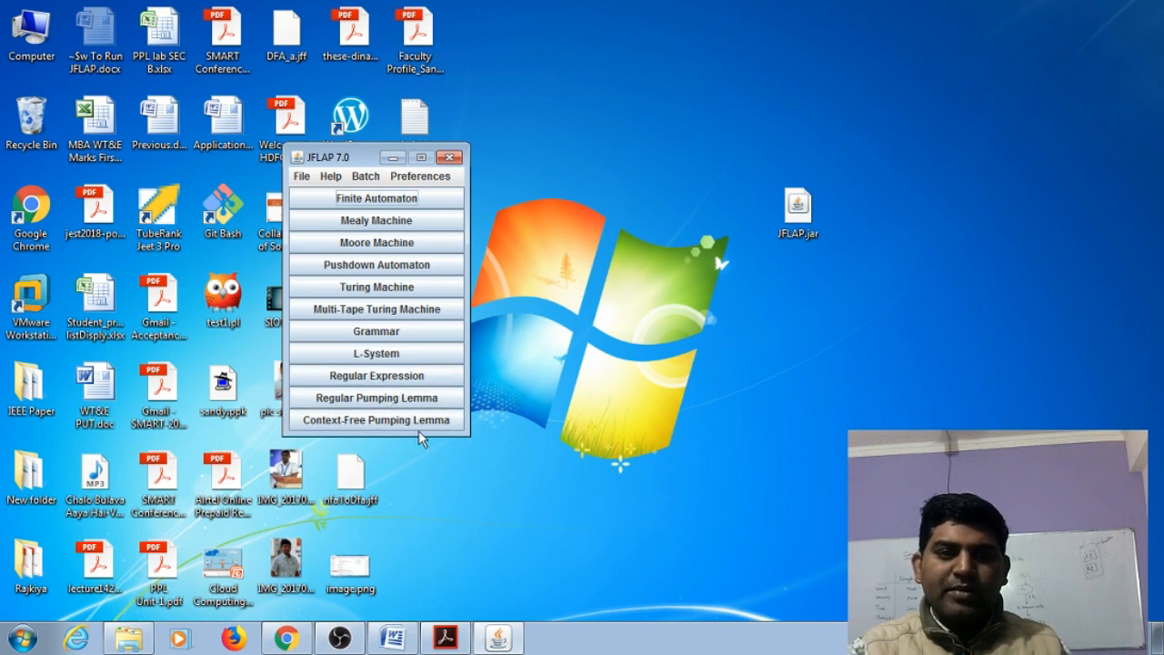
left_click(386, 200)
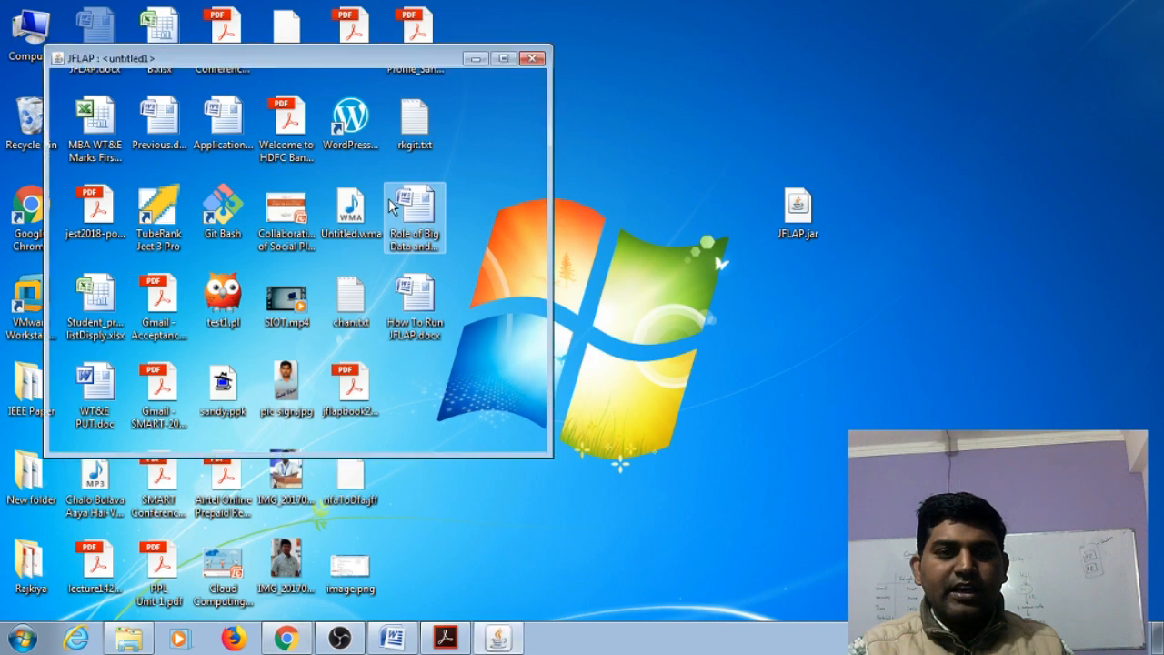
left_click(505, 57)
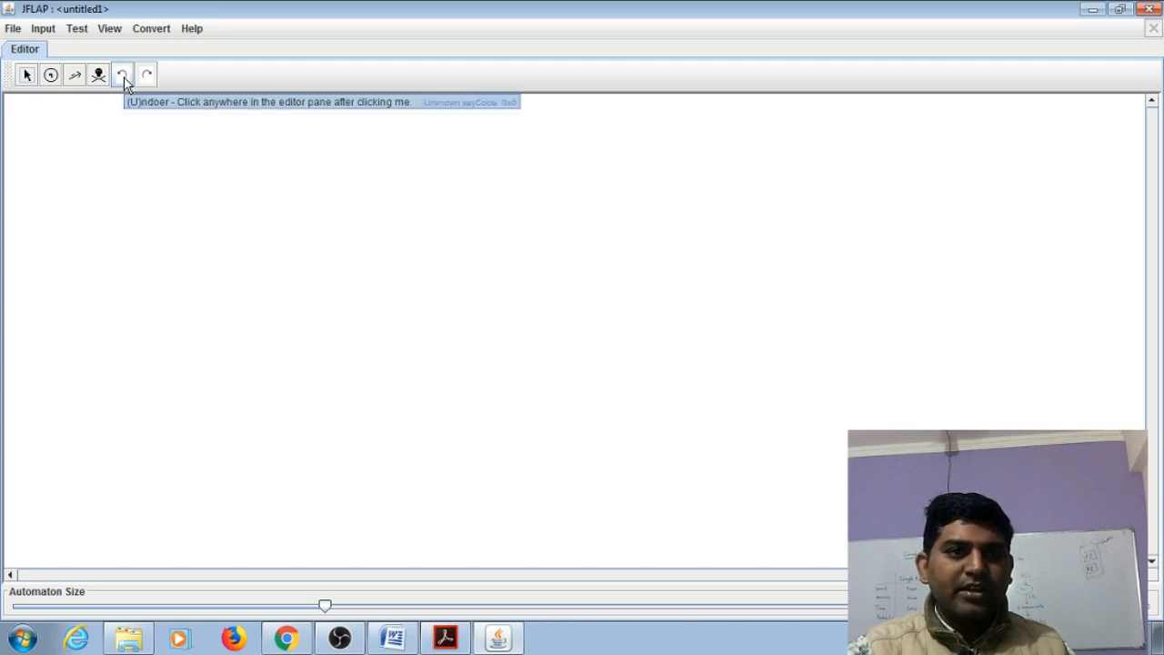
Place five states on the empty canvas with the State Creator
left_click(50, 78)
left_click_drag(214, 228, 225, 253)
left_click_drag(280, 228, 343, 218)
left_click_drag(224, 250, 344, 293)
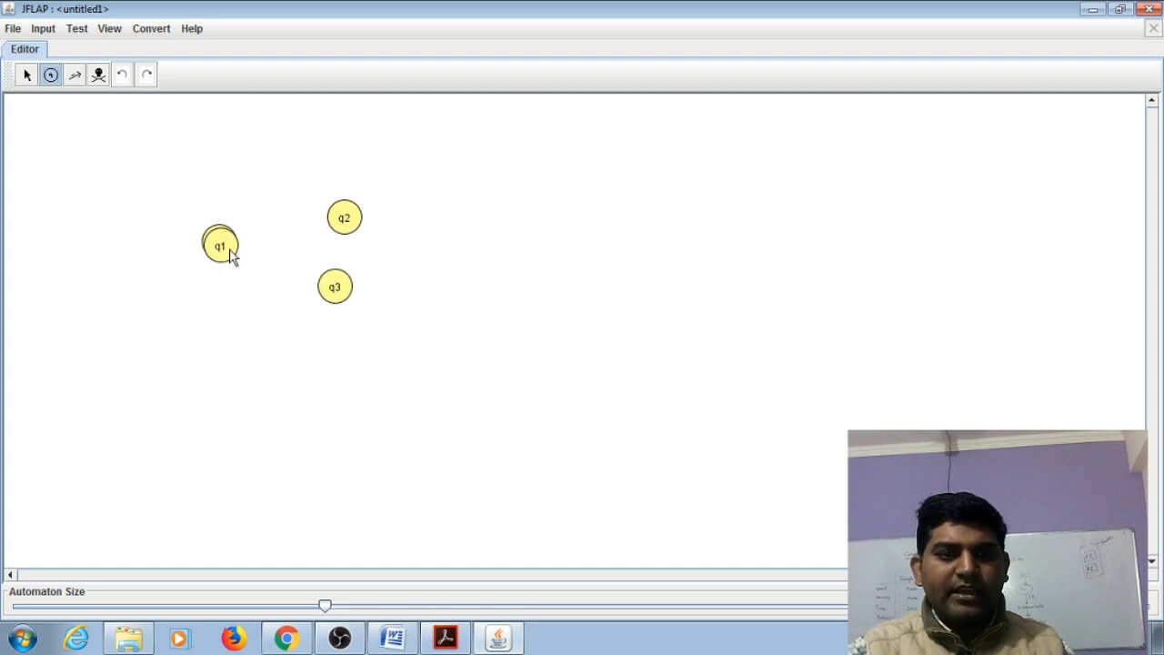
left_click_drag(225, 247, 291, 169)
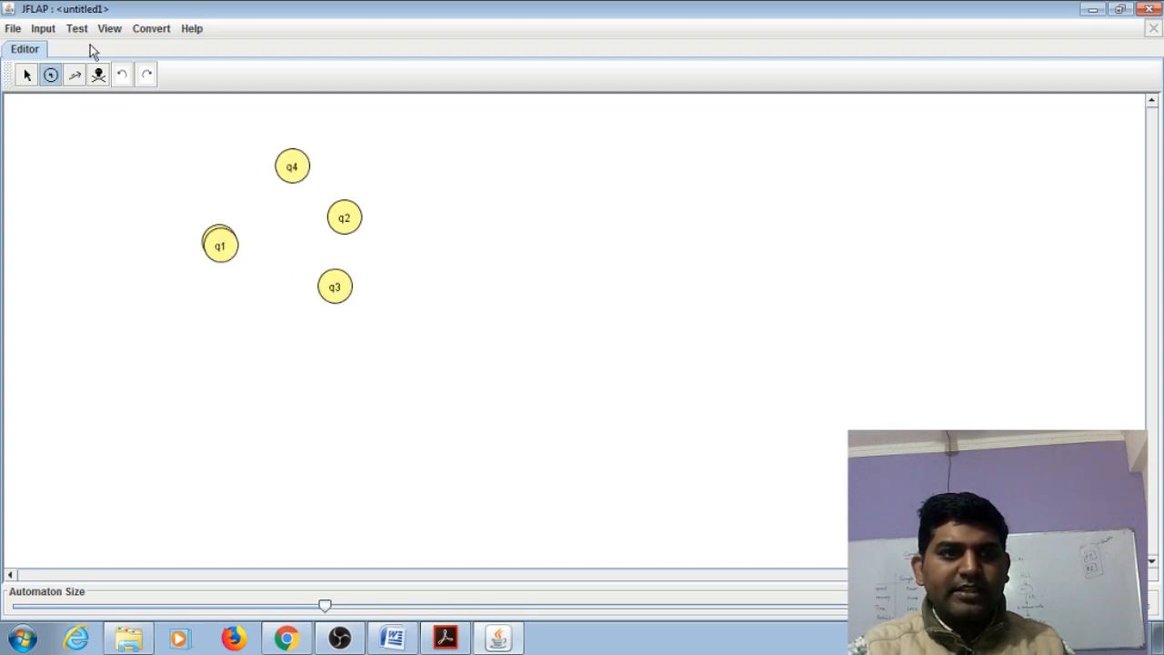
Rearrange the states so q2 and q3 form an upper row beside q0, with q1 and q4 in a row below
left_click(27, 74)
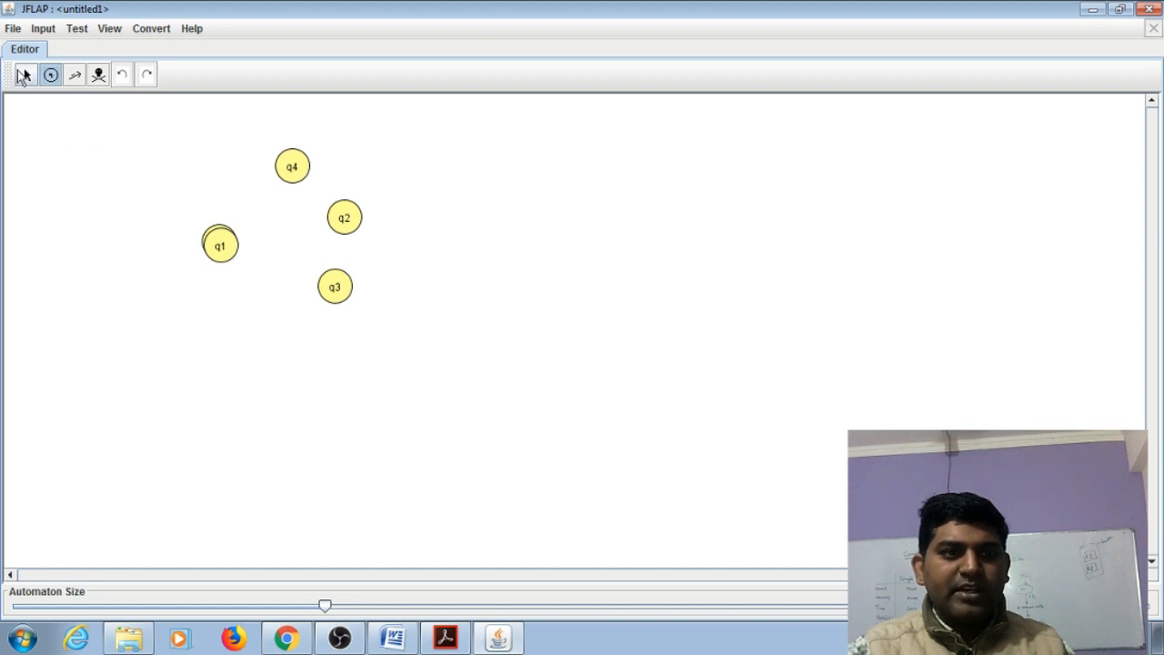
left_click_drag(218, 242, 251, 336)
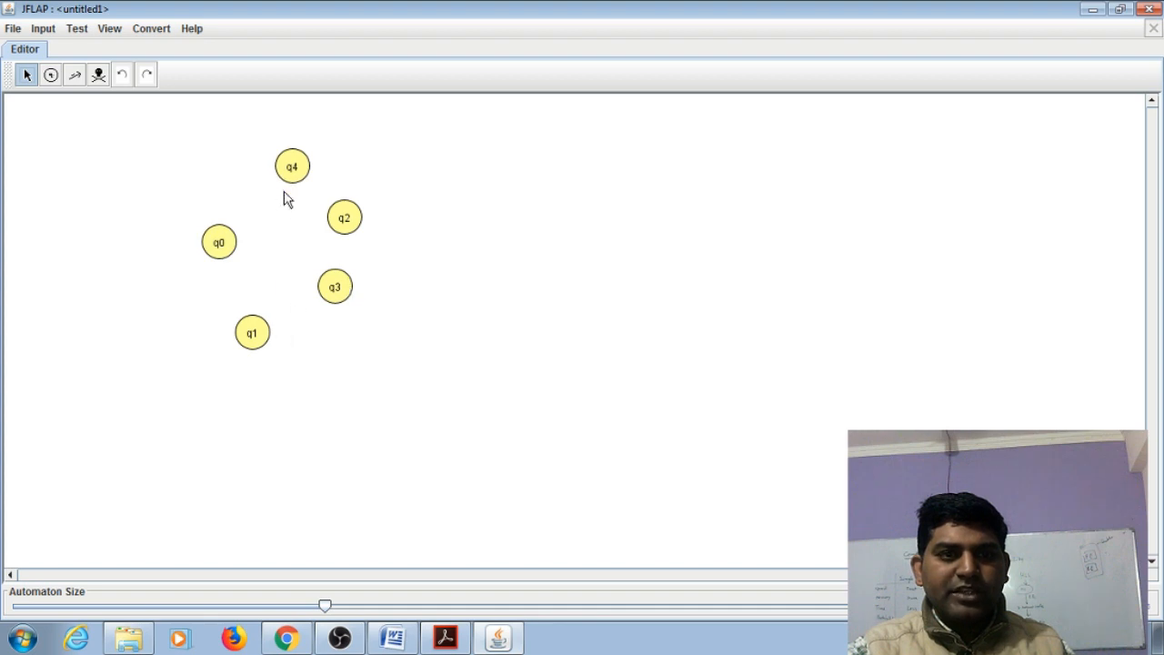
left_click_drag(331, 229, 417, 235)
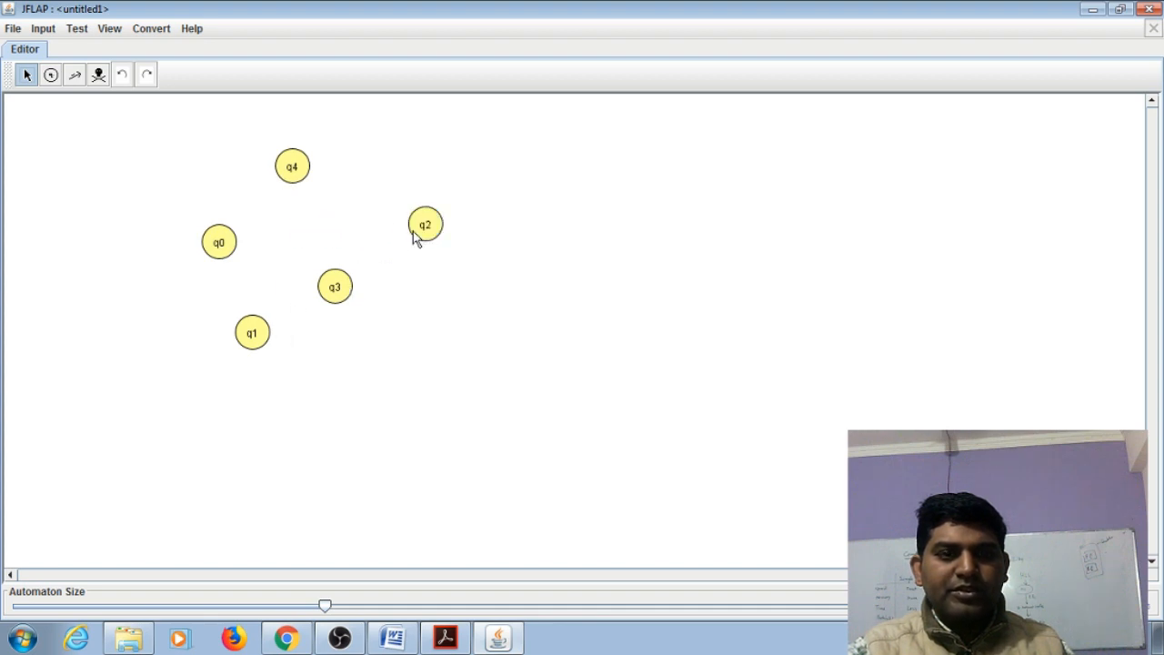
left_click_drag(253, 333, 273, 232)
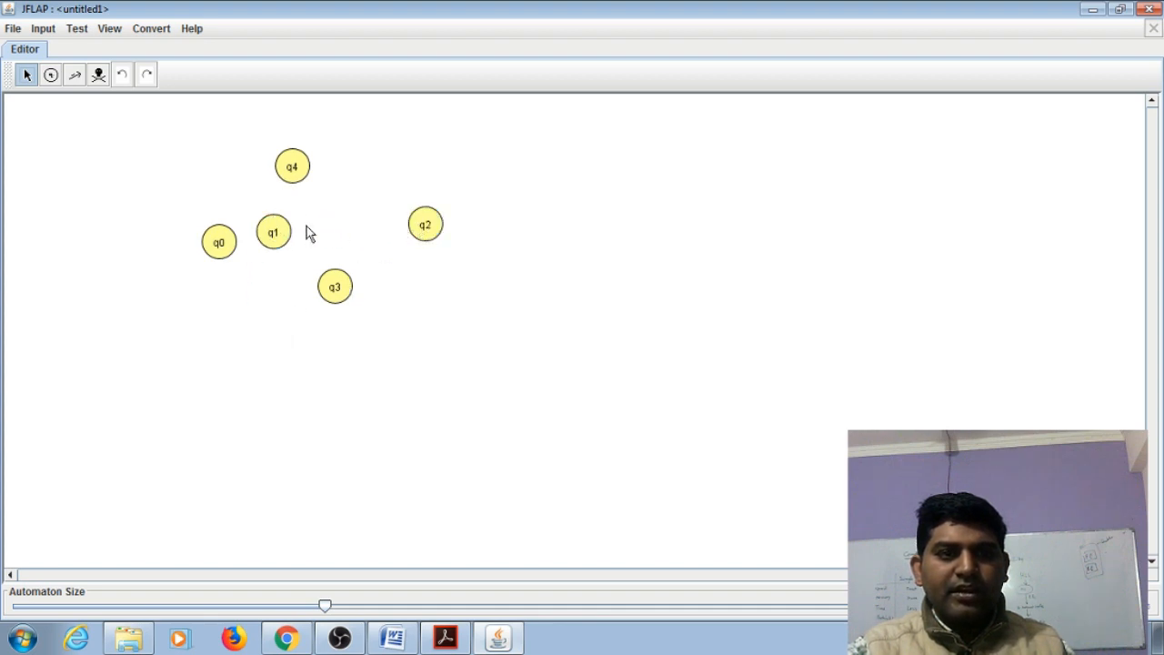
left_click_drag(414, 233, 348, 235)
left_click_drag(332, 287, 437, 230)
left_click_drag(302, 180, 379, 363)
left_click_drag(280, 236, 269, 350)
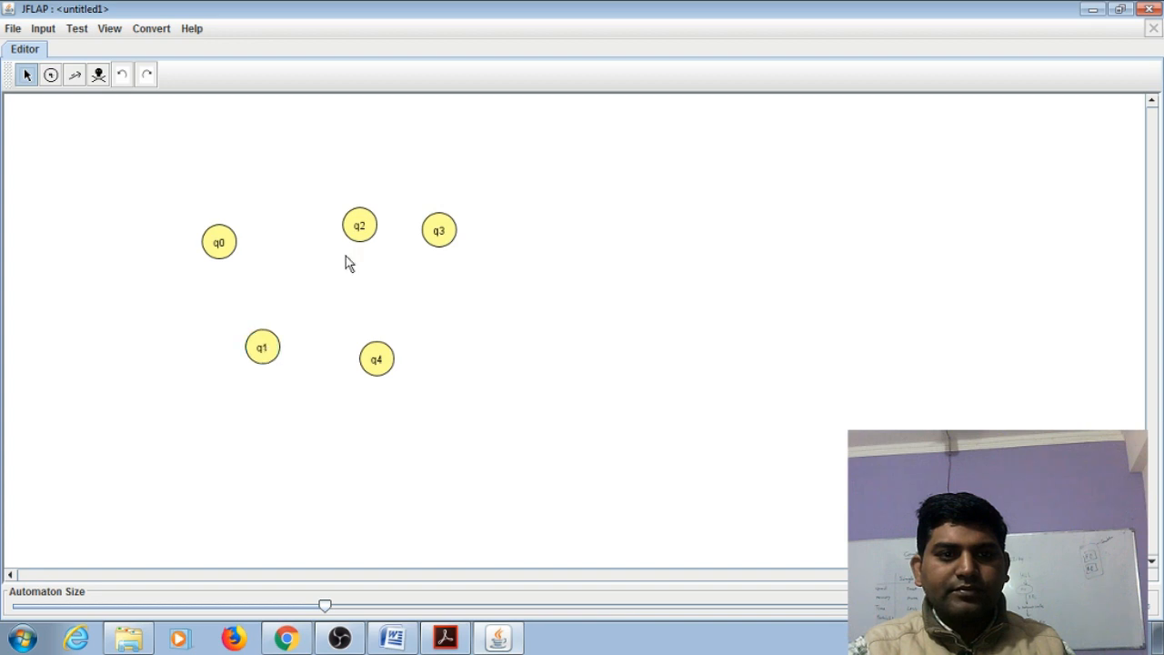
left_click_drag(353, 223, 314, 215)
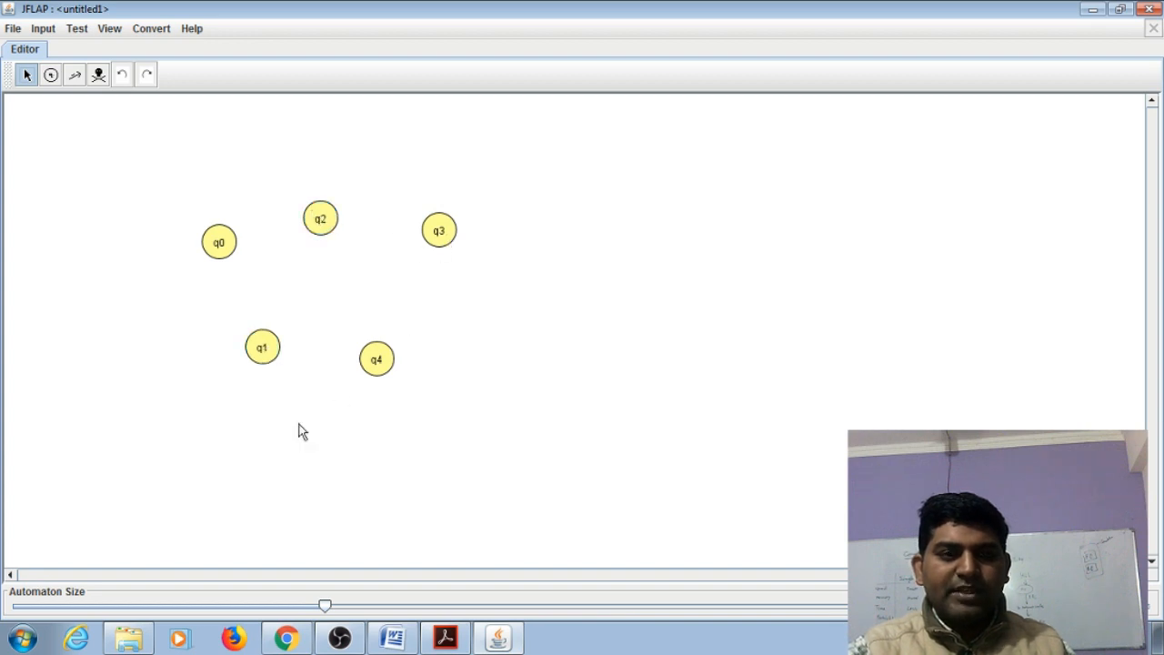
Mark state q0 as the initial state of the automaton
right_click(221, 250)
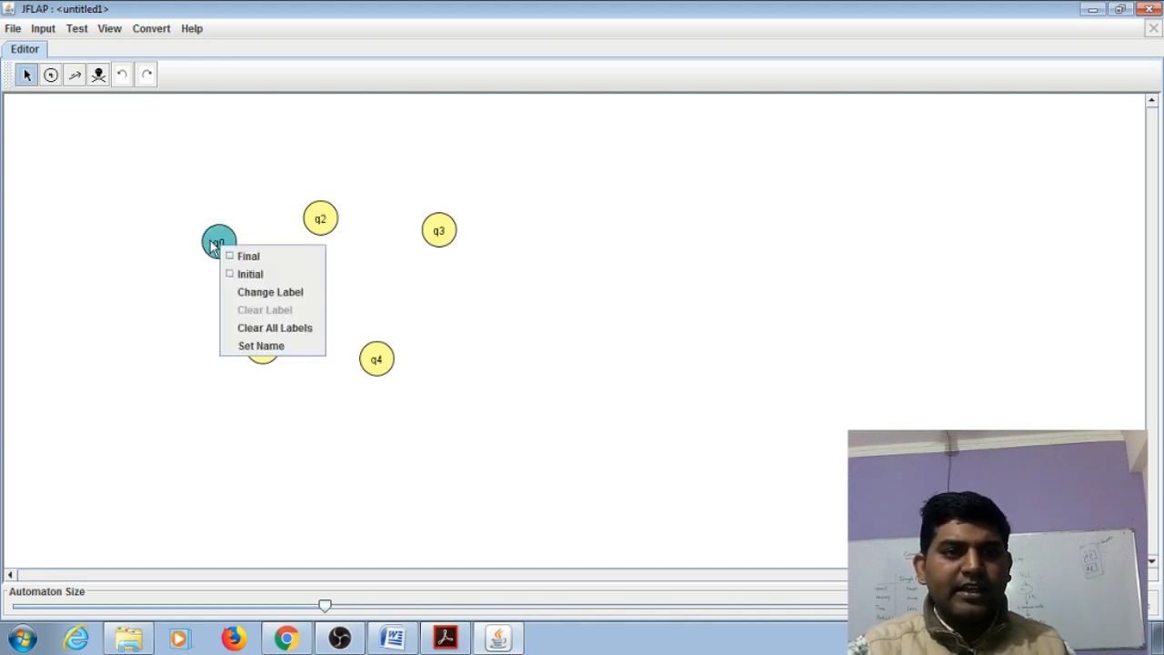
right_click(219, 241)
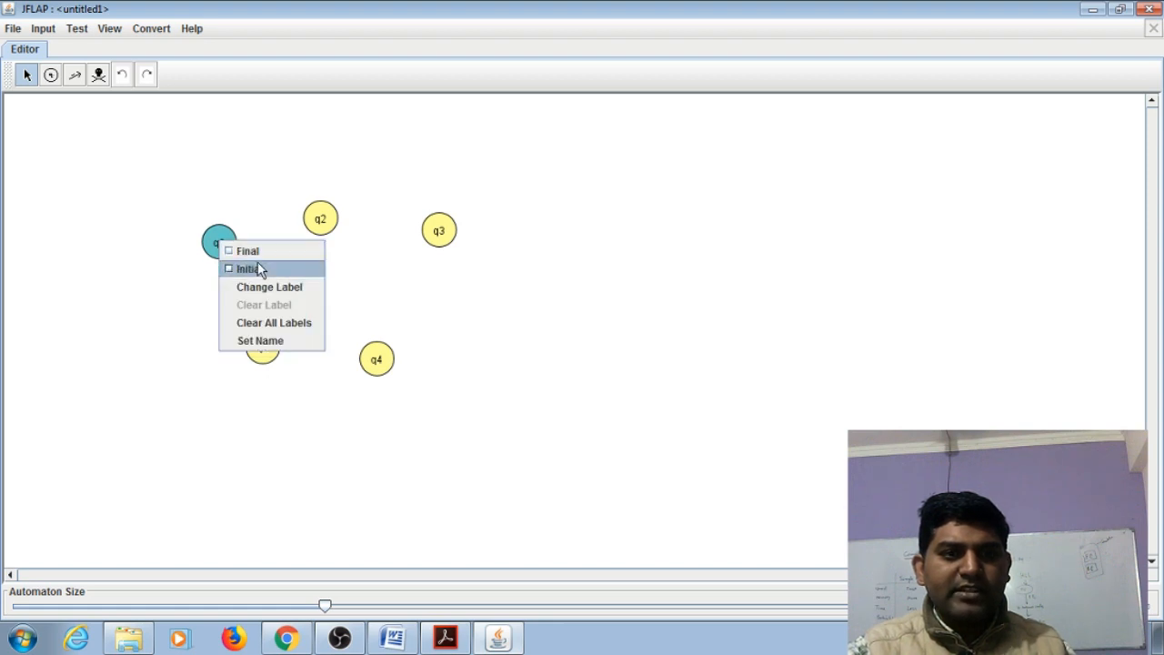
left_click(253, 267)
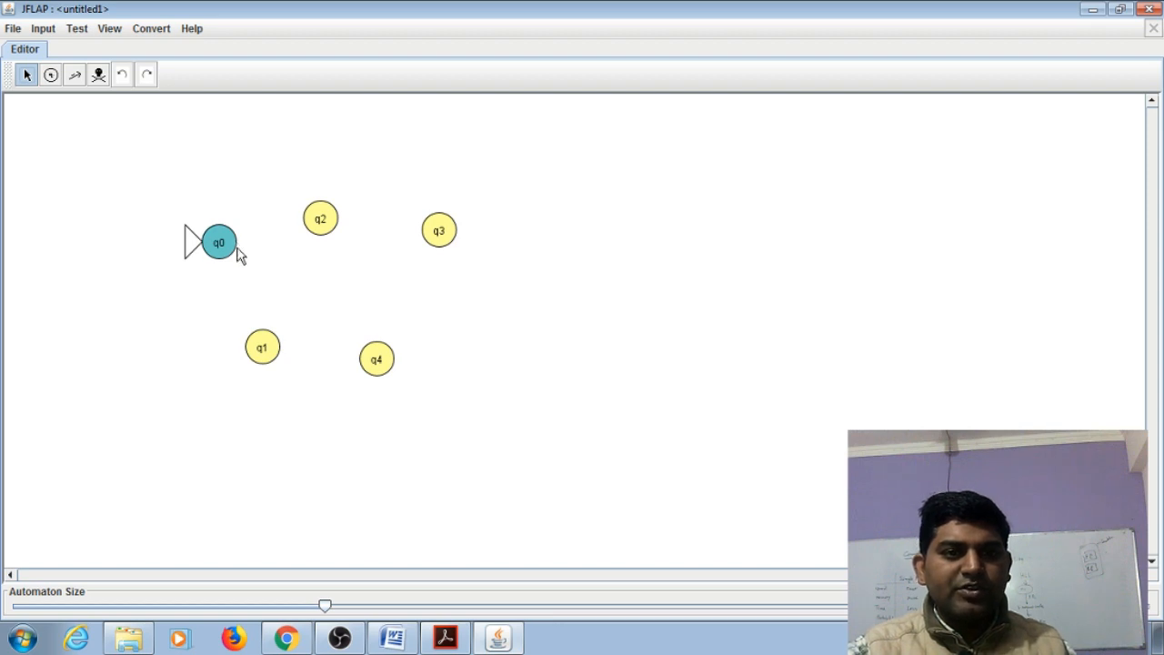
Mark states q4 and q3 as final states, and clear the selection
right_click(383, 364)
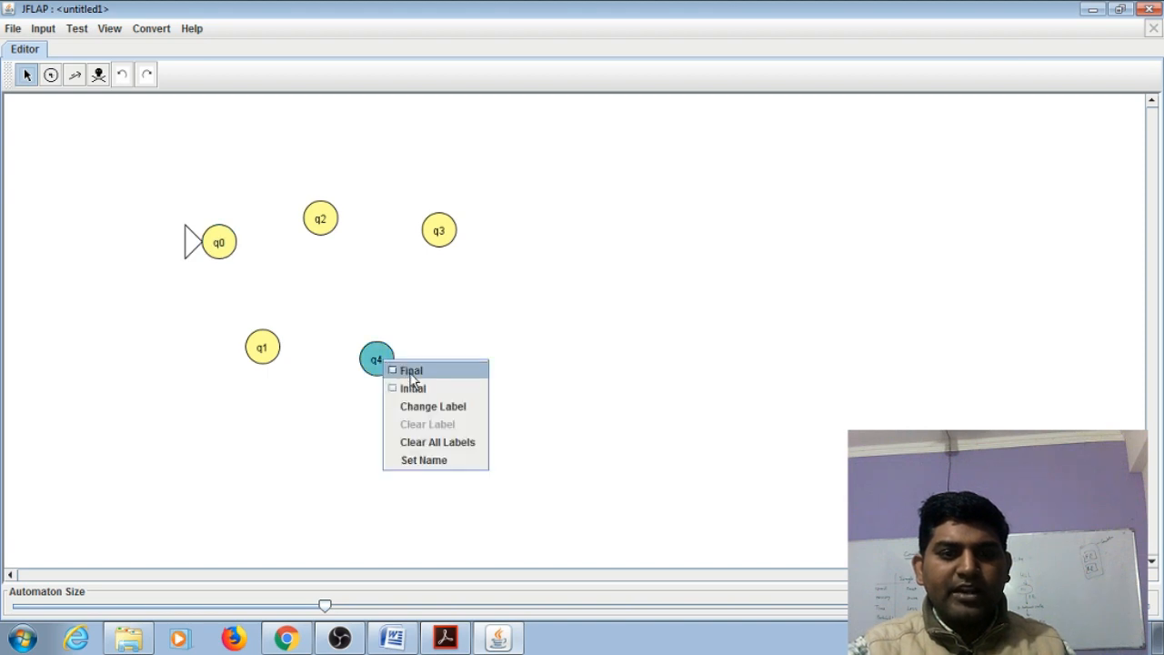
left_click(411, 374)
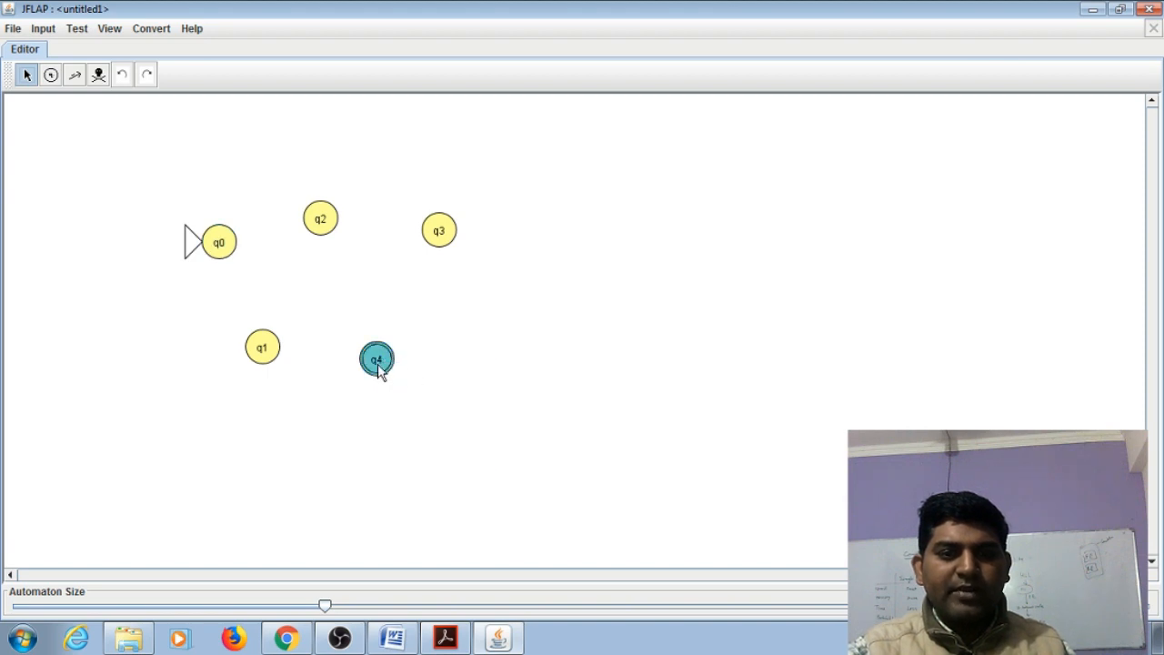
right_click(440, 235)
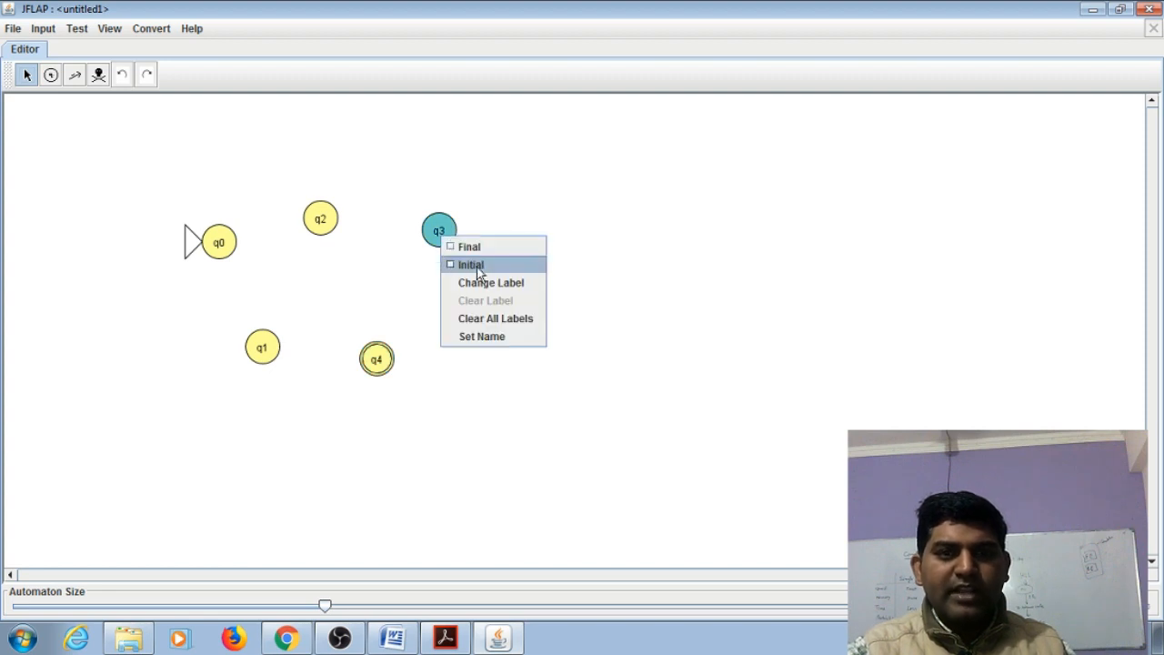
left_click(469, 246)
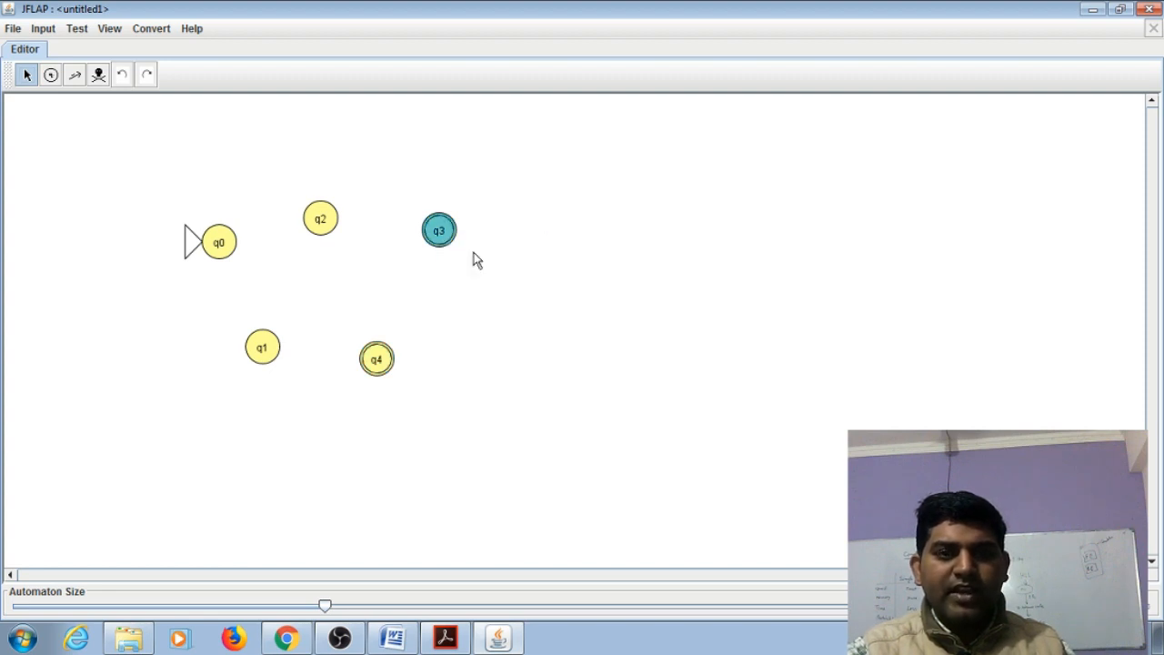
left_click(469, 309)
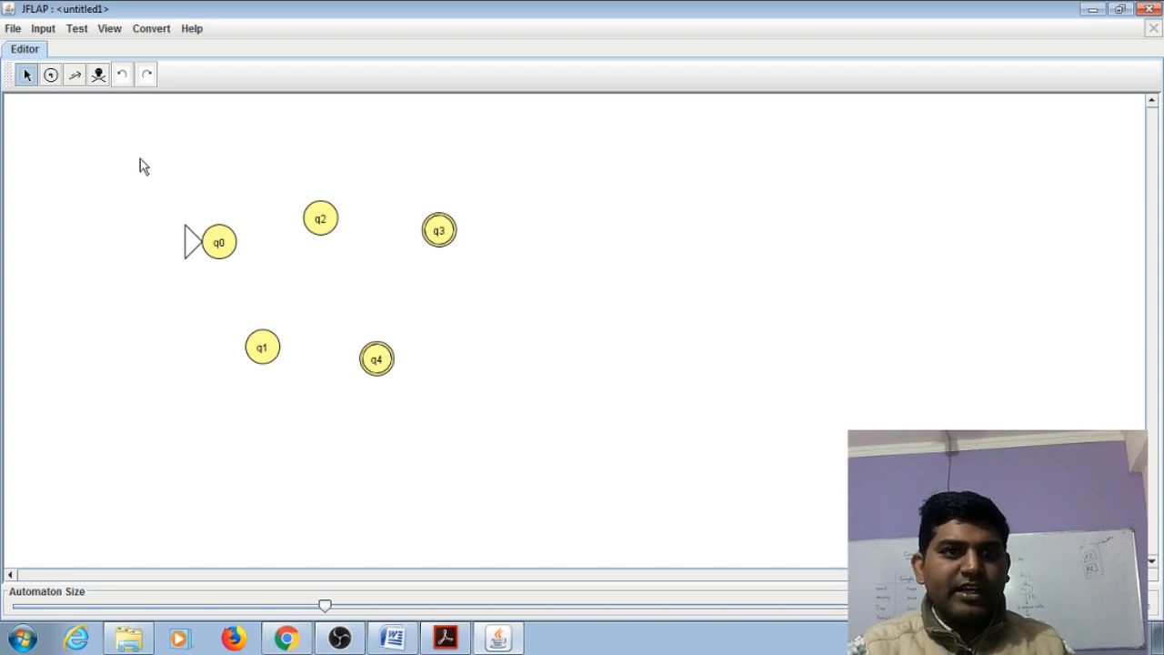
Create a transition from q0 to q2 labelled a with the Transition Creator
left_click(76, 76)
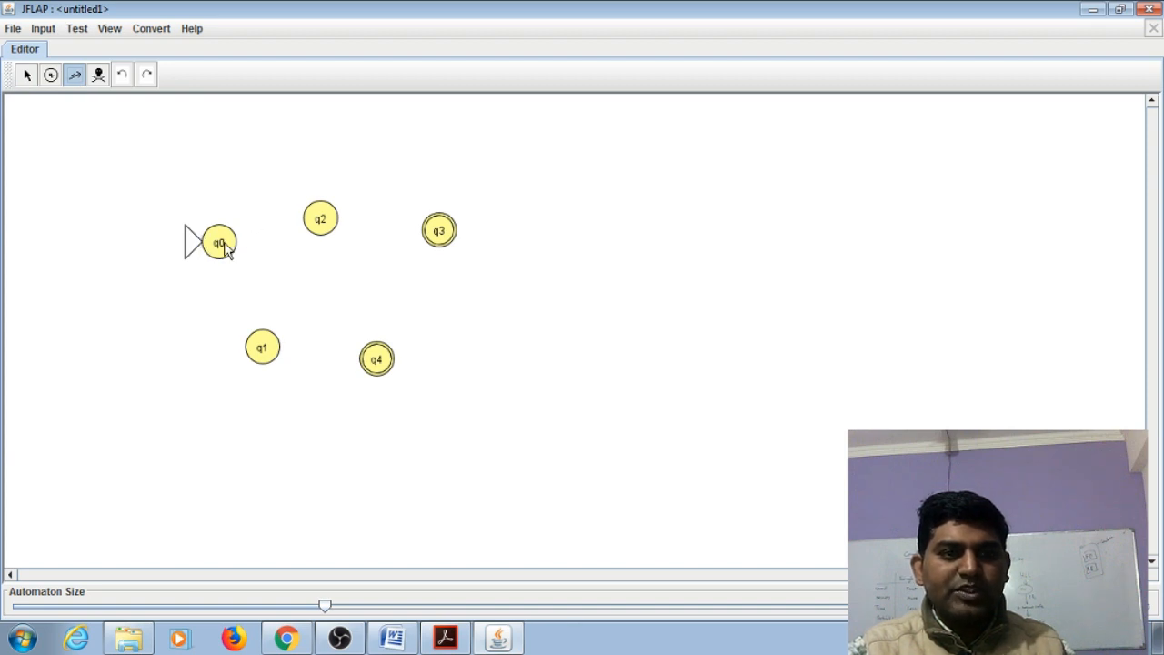
left_click_drag(224, 243, 313, 223)
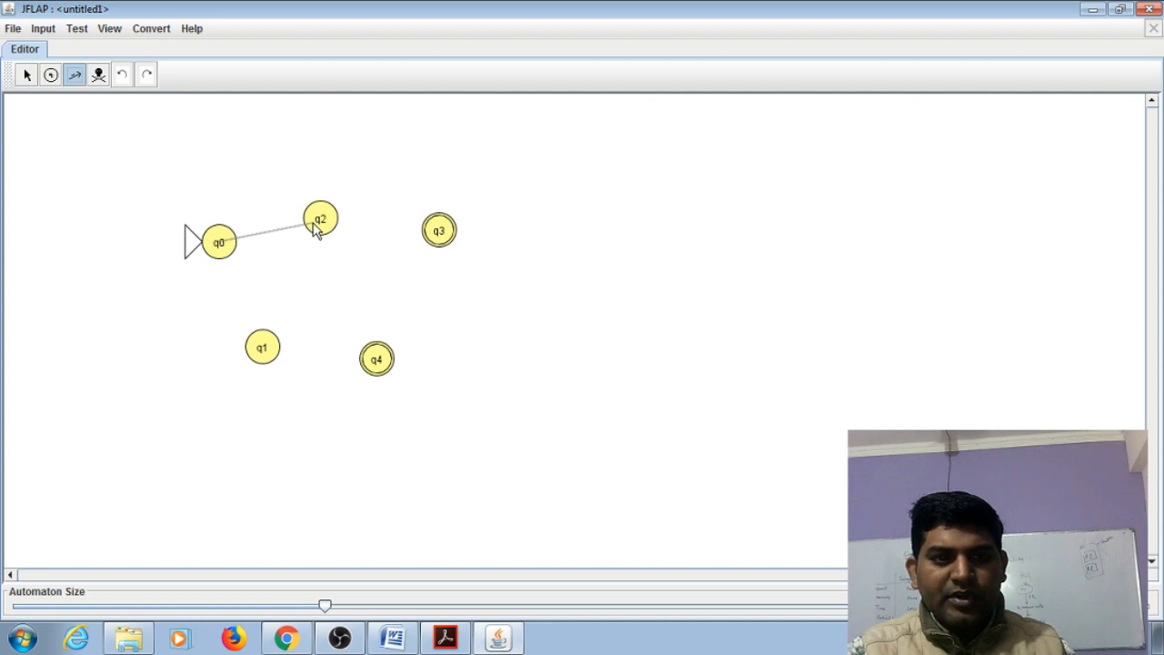
left_click_drag(314, 229, 322, 226)
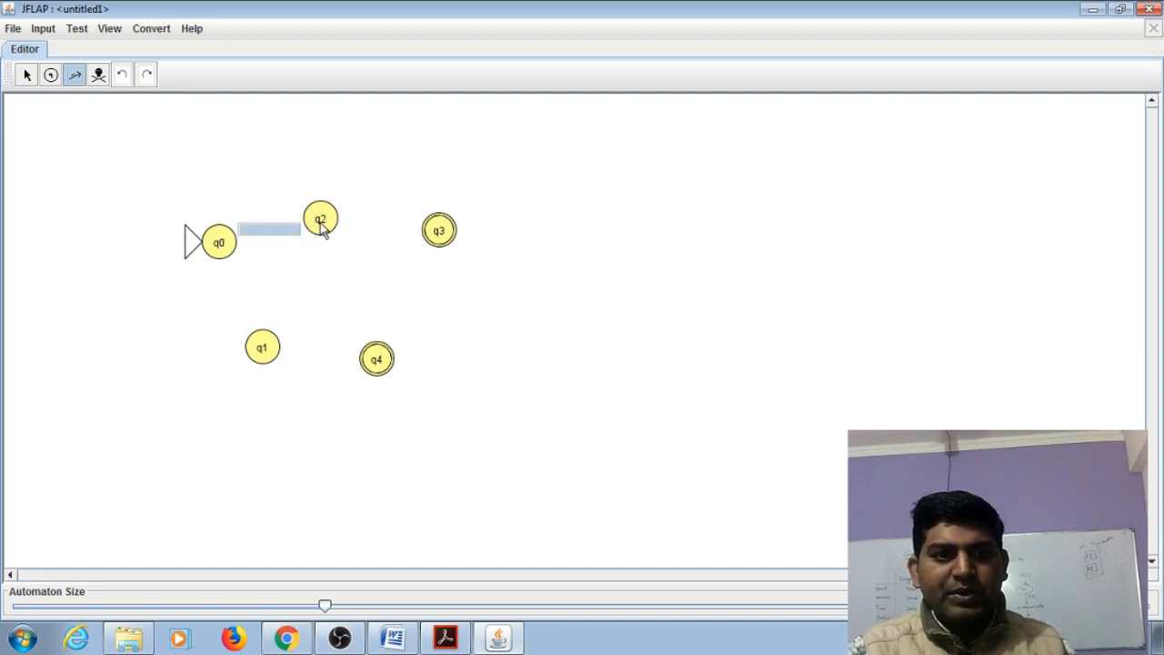
left_click(250, 229)
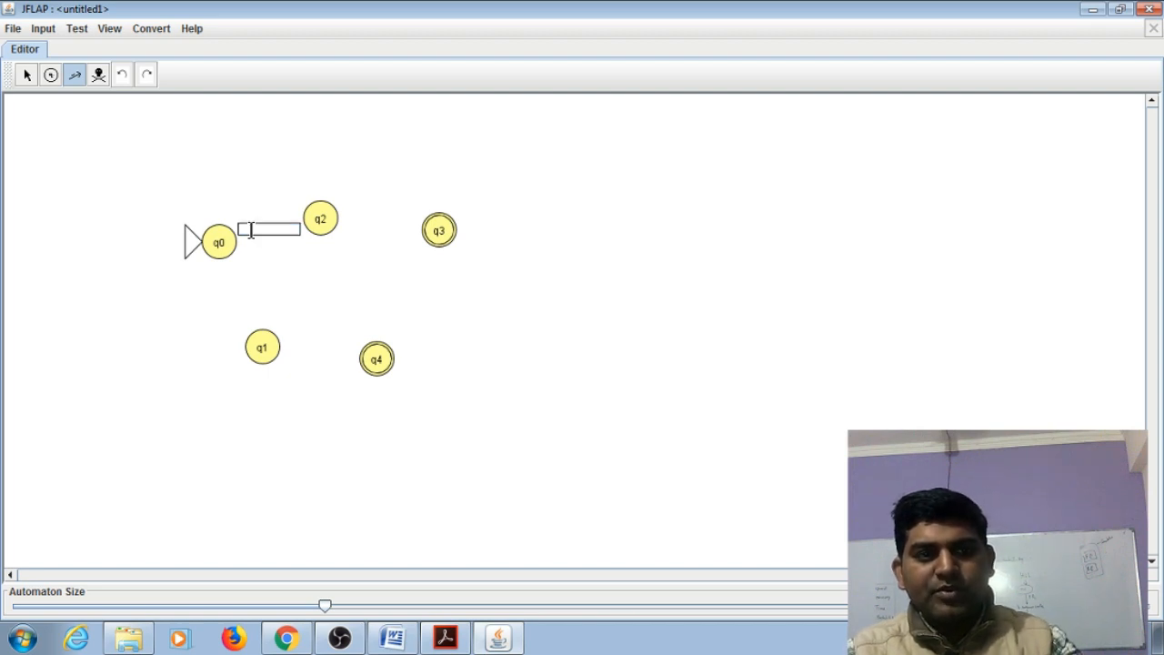
type("a")
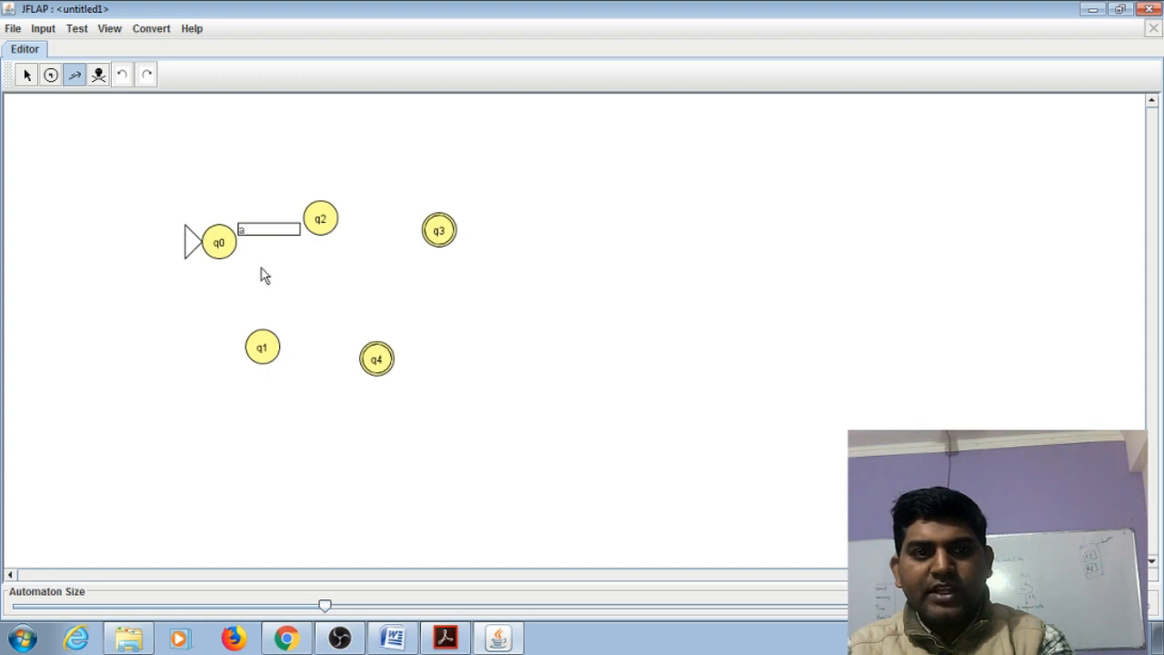
key("Return")
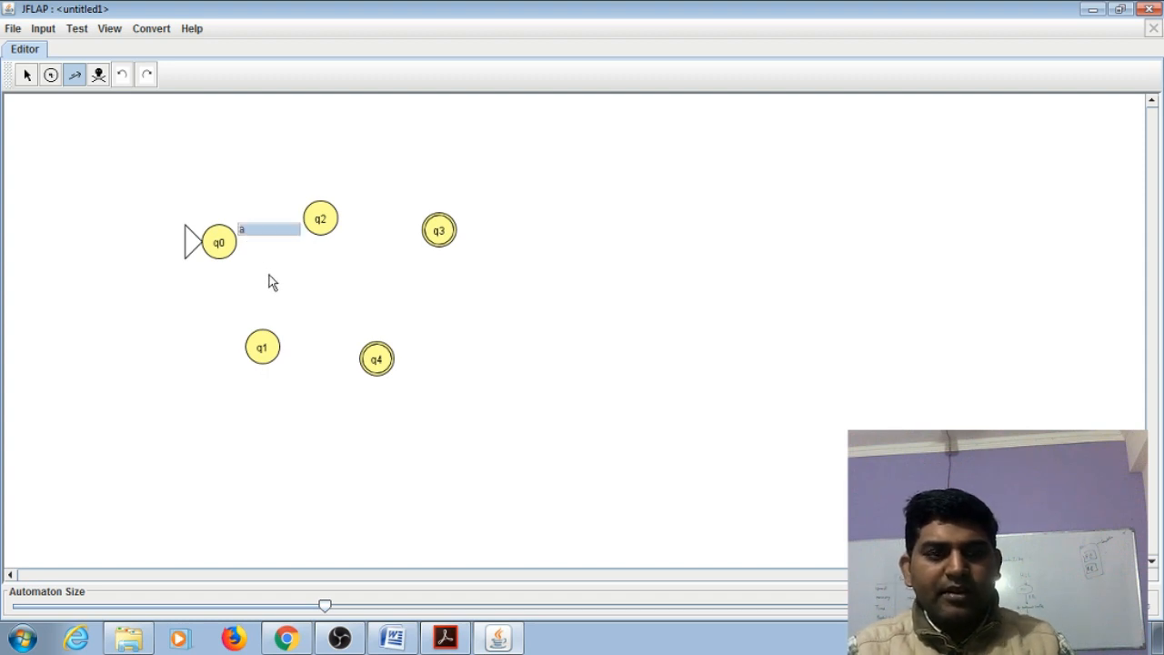
left_click(269, 281)
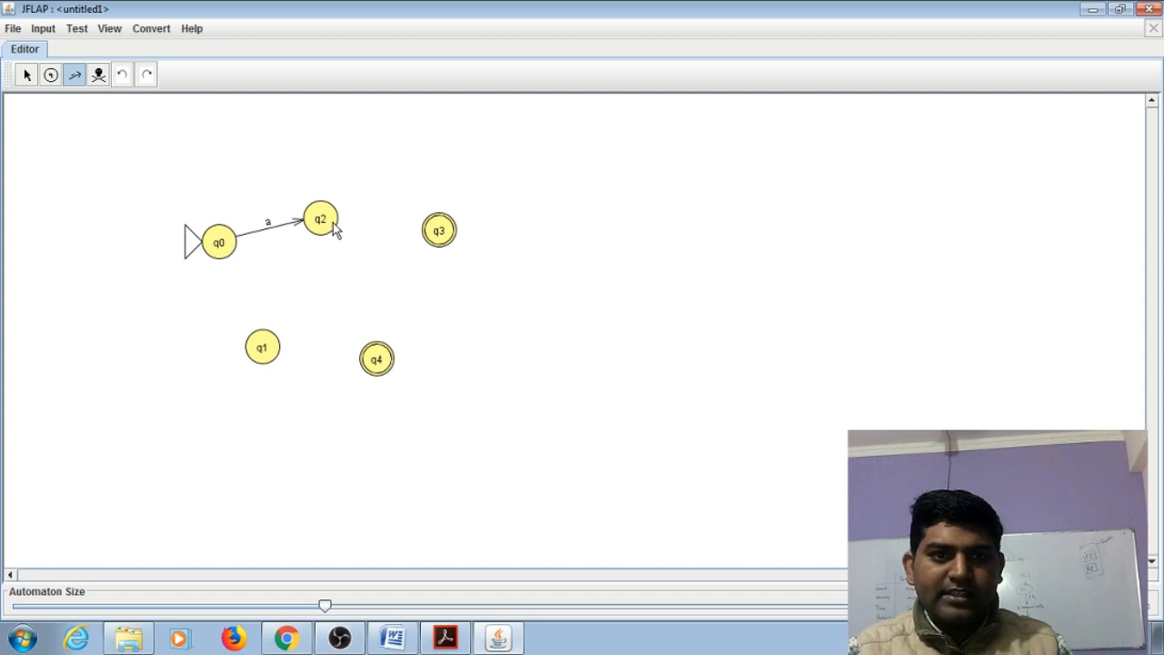
Add a transition from q2 to q3 labelled b
left_click_drag(332, 229, 433, 233)
left_click_drag(434, 234, 438, 231)
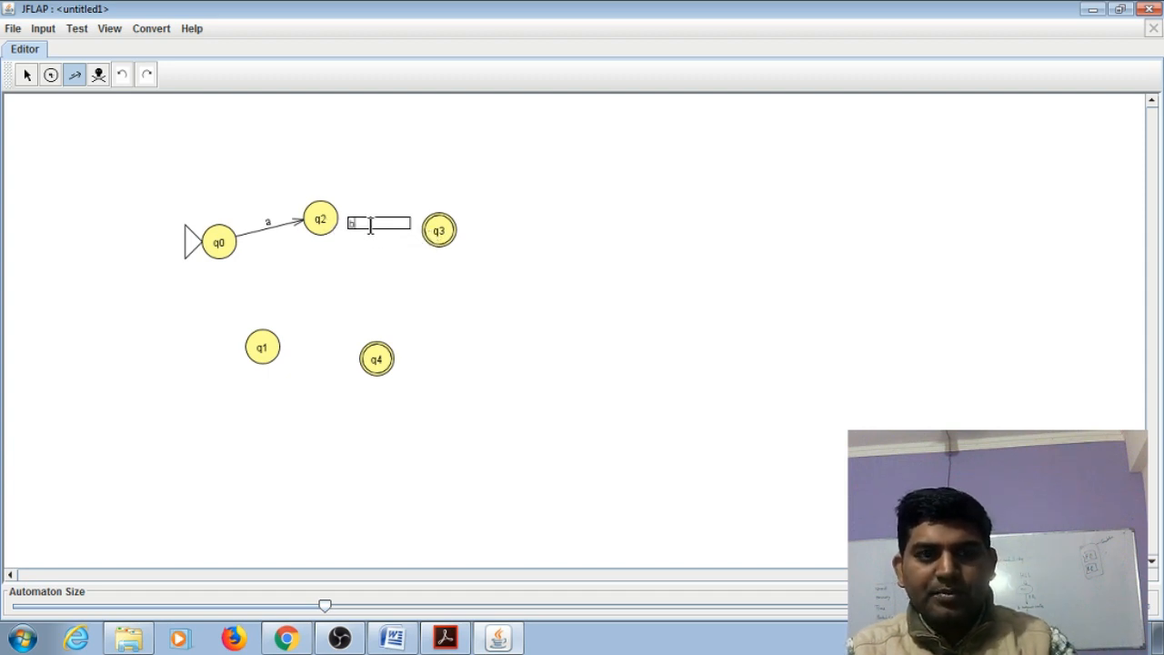
type("b")
key("Return")
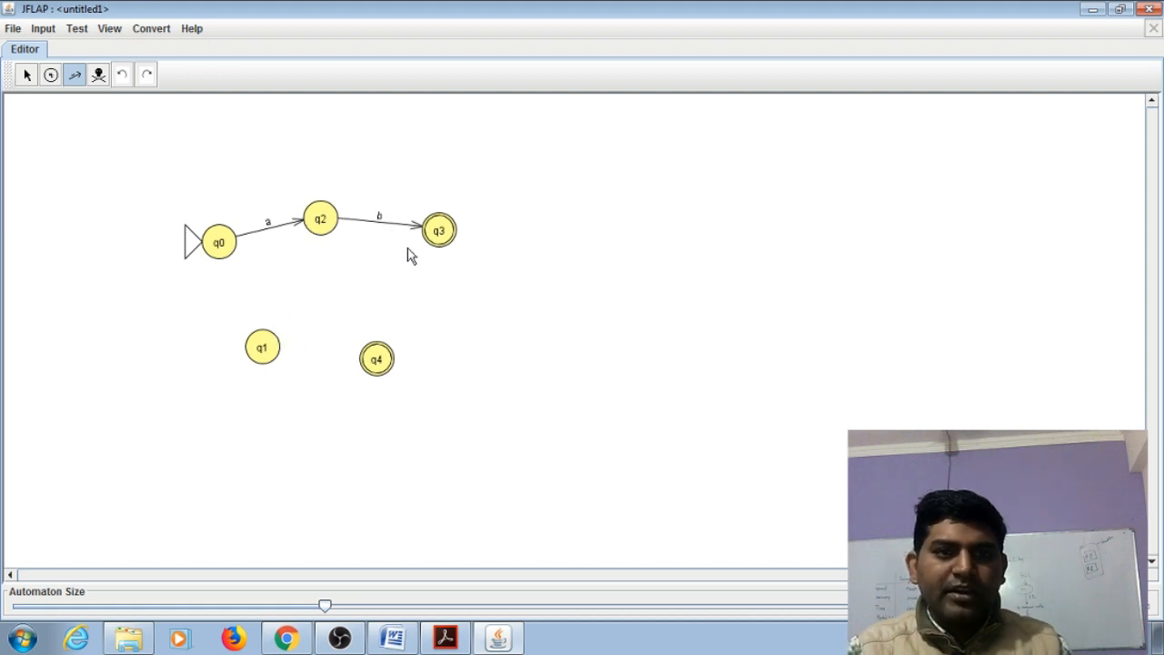
Add a transition from q0 to q1 labelled b and one from q1 to q2 labelled a
left_click_drag(218, 243, 261, 349)
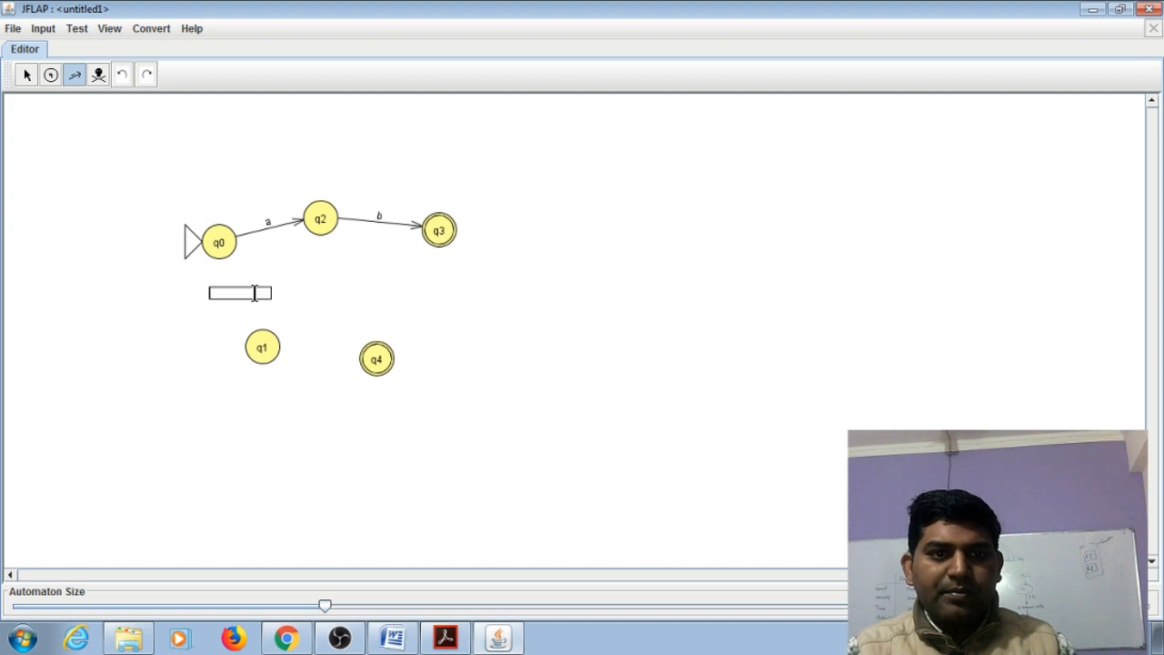
type("a")
key("Return")
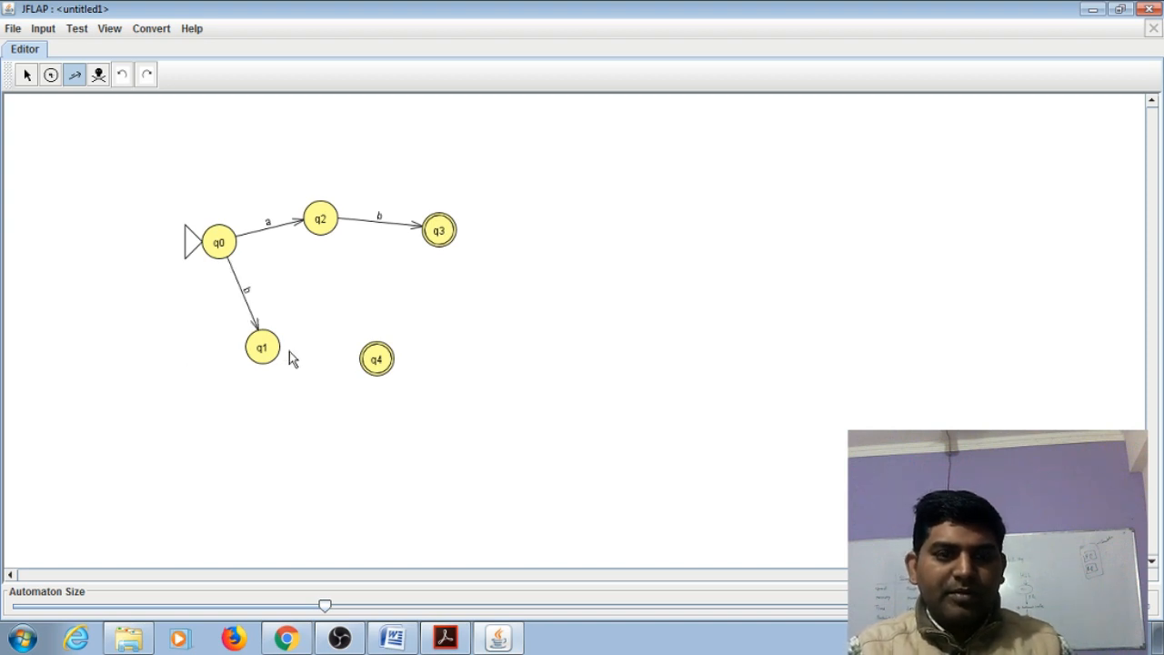
left_click_drag(268, 346, 318, 242)
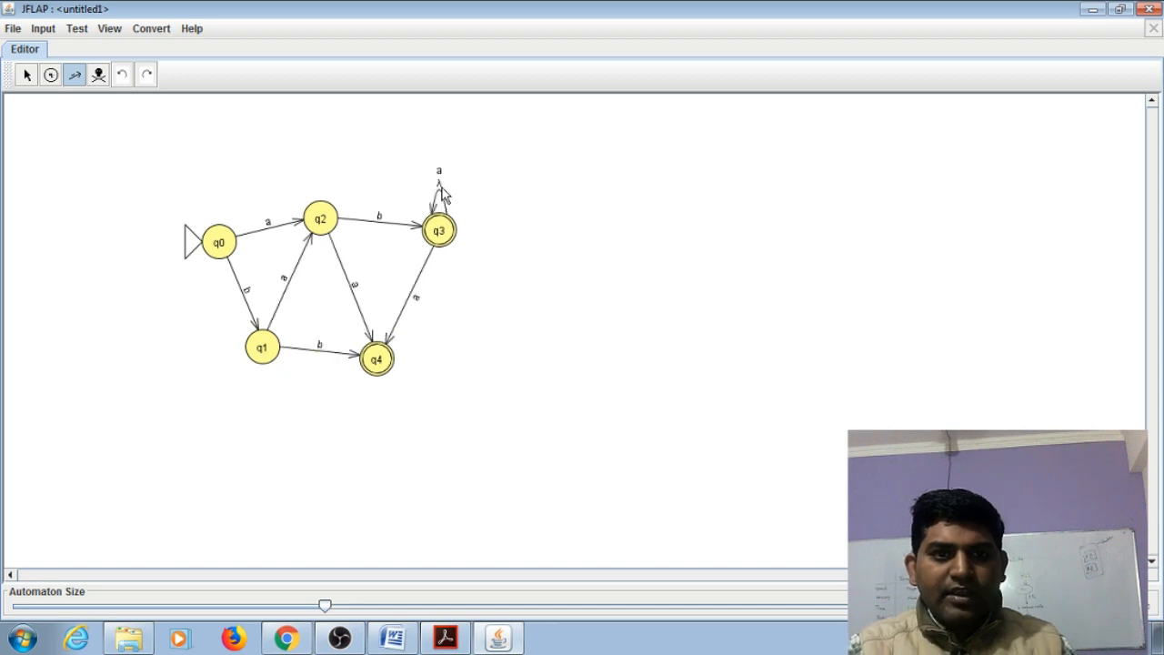
Delete the a and λ self-loop transitions on state q3 with the Deleter tool
left_click(99, 76)
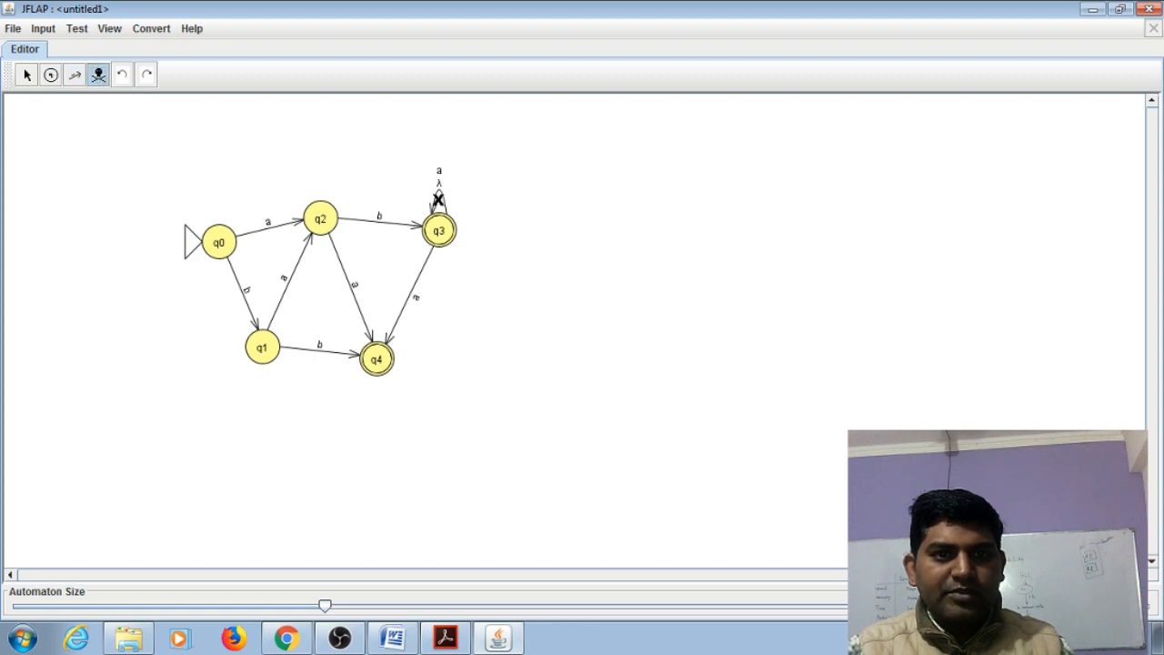
left_click(438, 197)
left_click(440, 187)
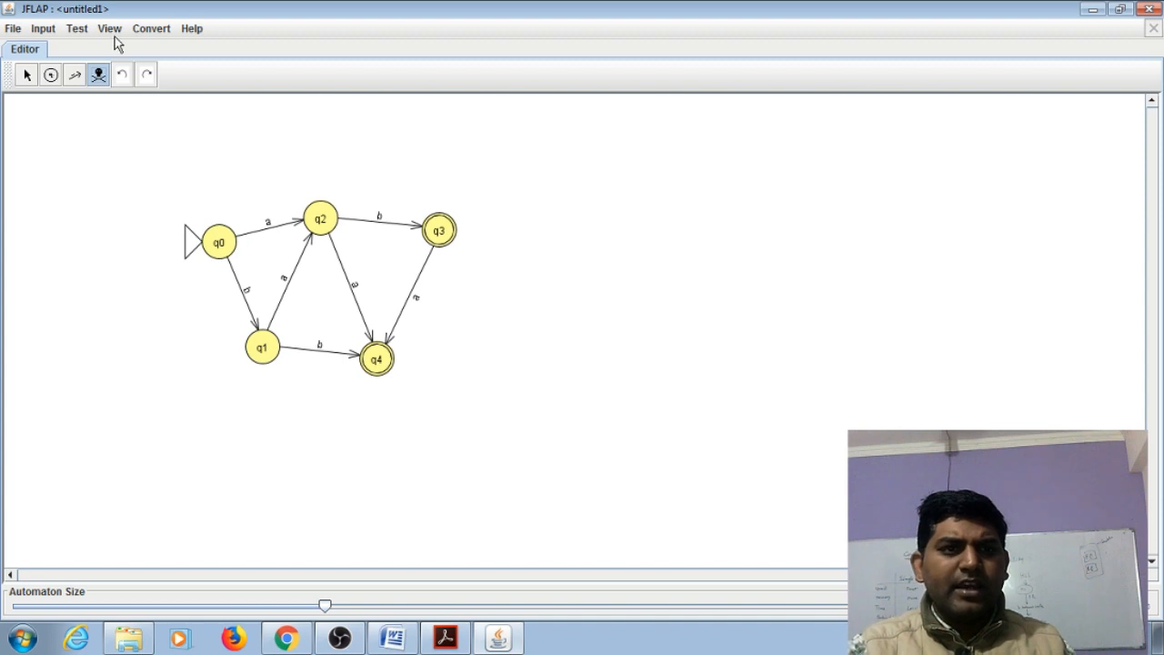
Open a Multiple Run simulation for the automaton
left_click(50, 32)
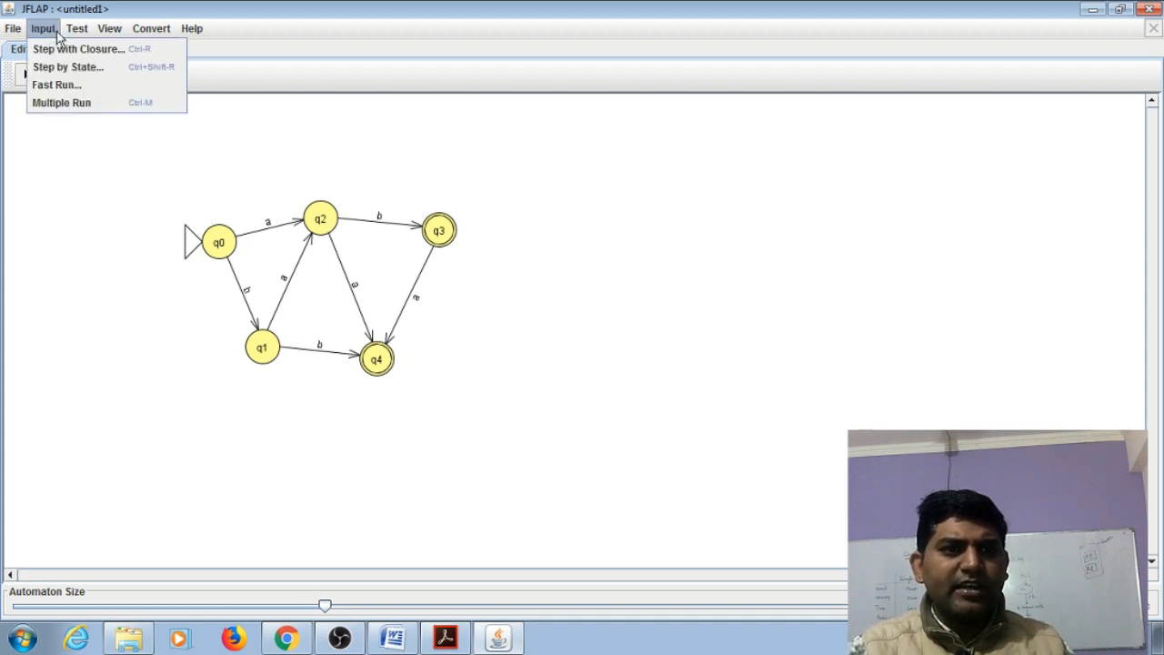
mouse_move(85, 32)
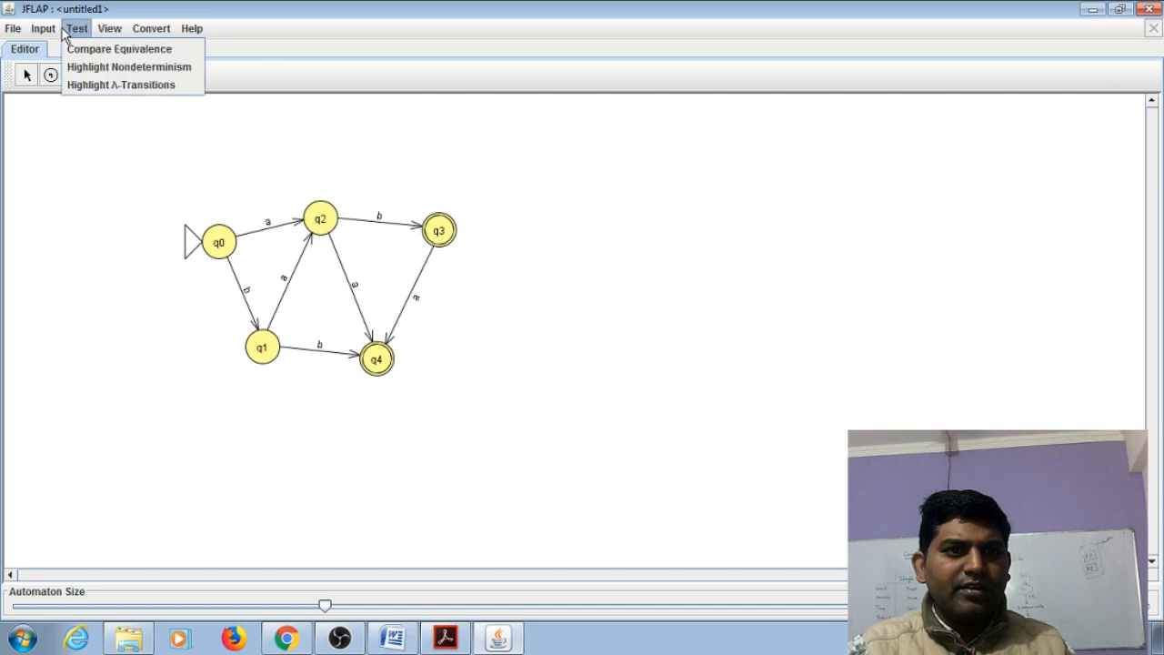
mouse_move(50, 33)
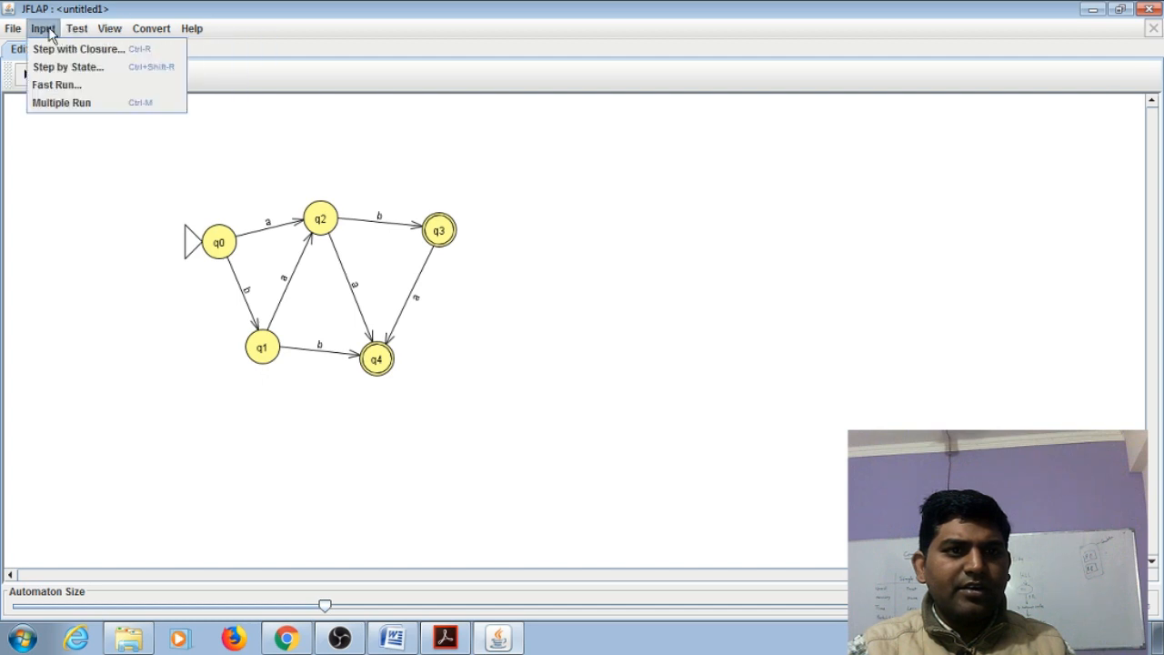
left_click(60, 105)
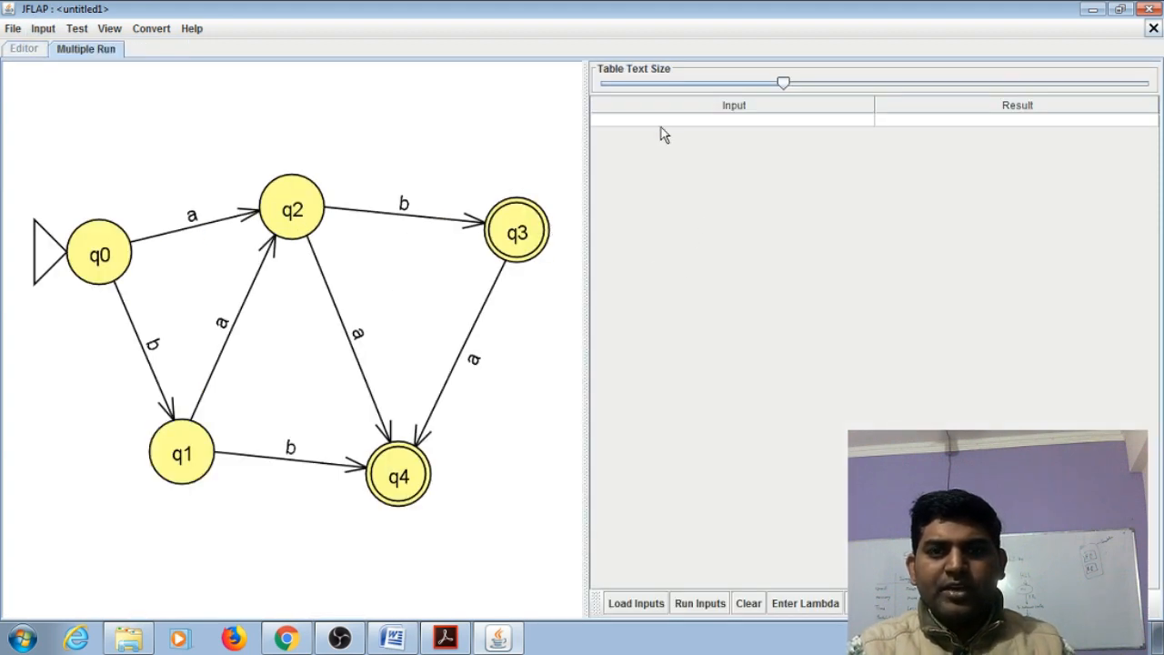
Enter aba as the first input string and run the inputs on the automaton
double_click(608, 119)
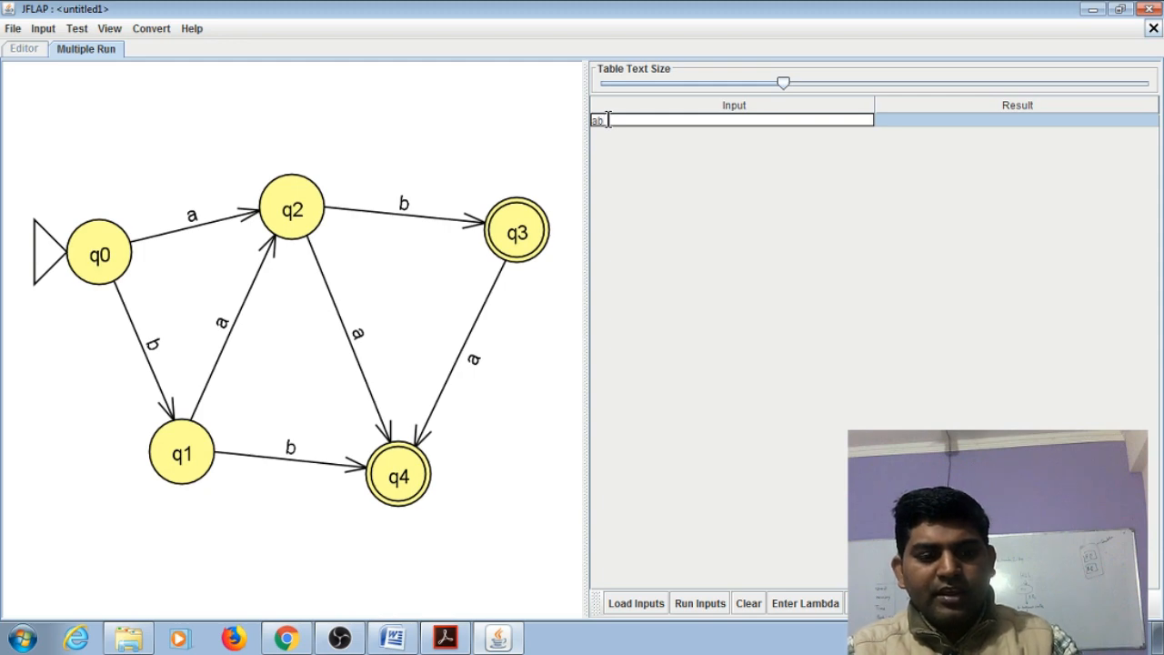
type("aba")
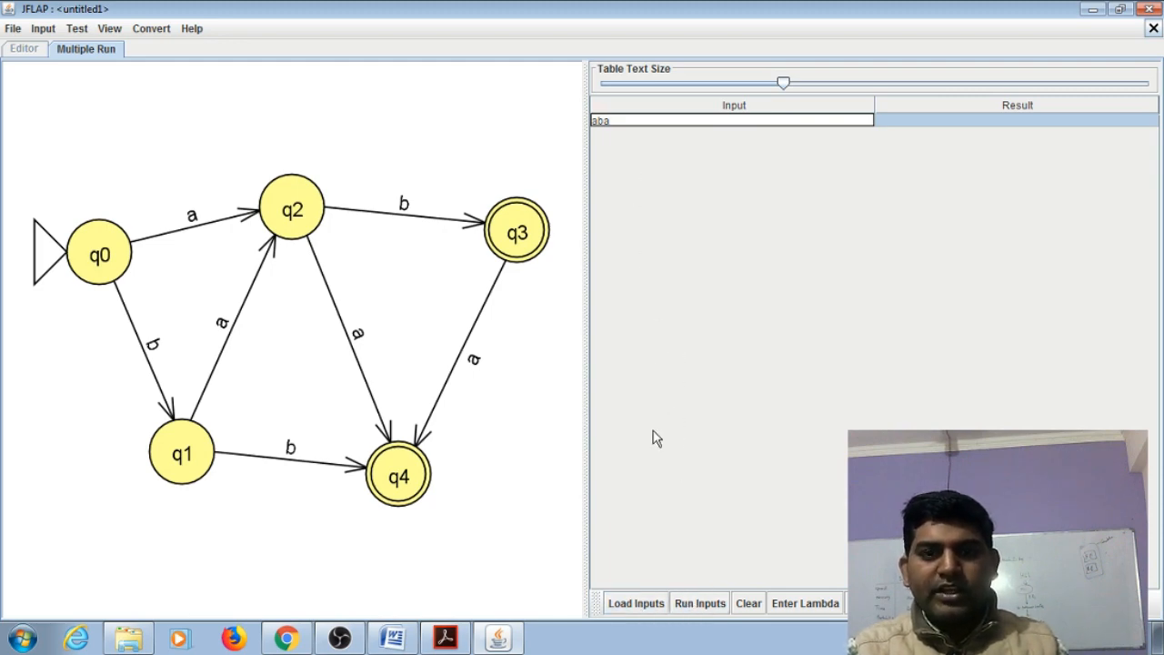
left_click_drag(628, 120, 570, 113)
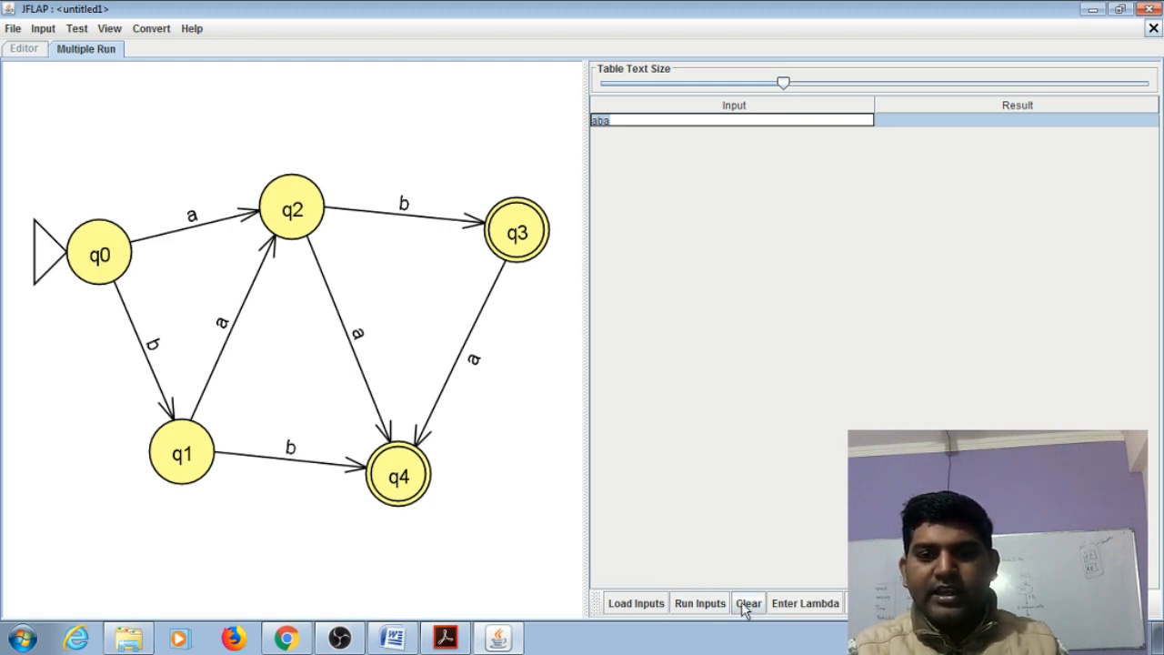
left_click(806, 604)
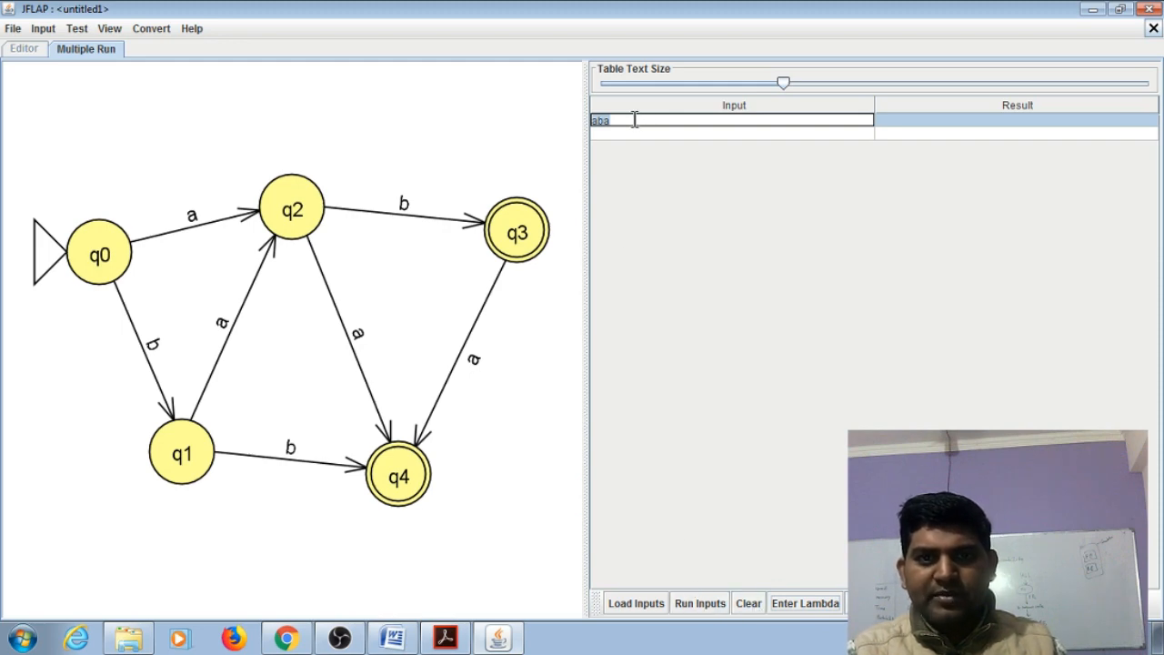
left_click(693, 606)
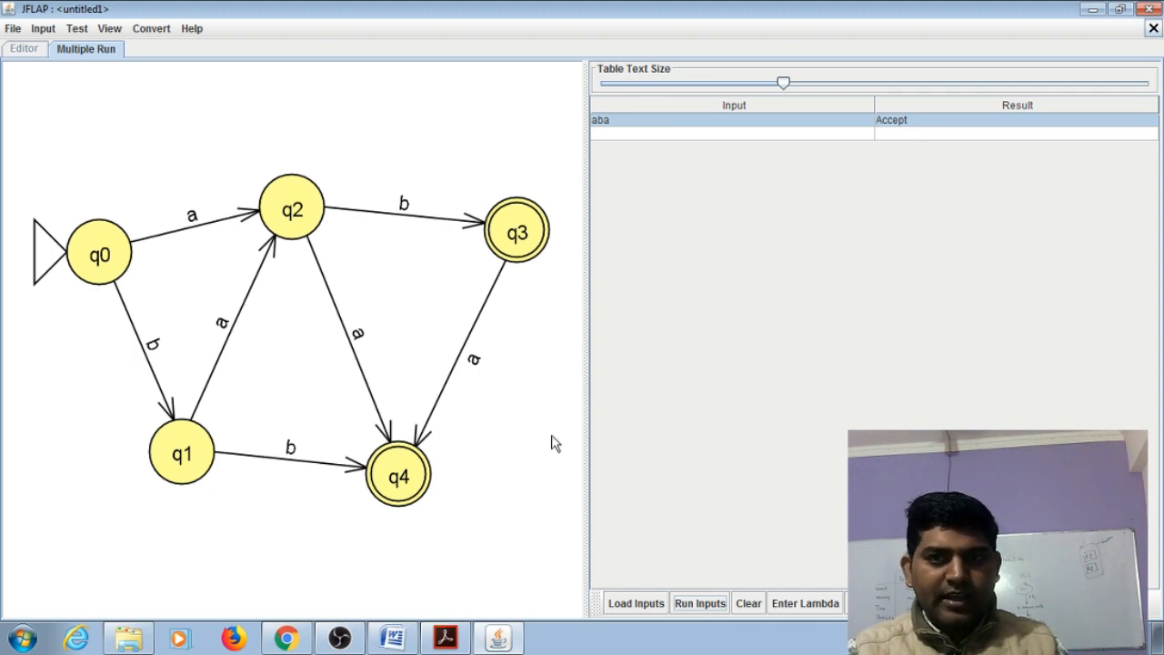
Enter abbab as the second input string and run the inputs again
left_click(632, 137)
double_click(632, 136)
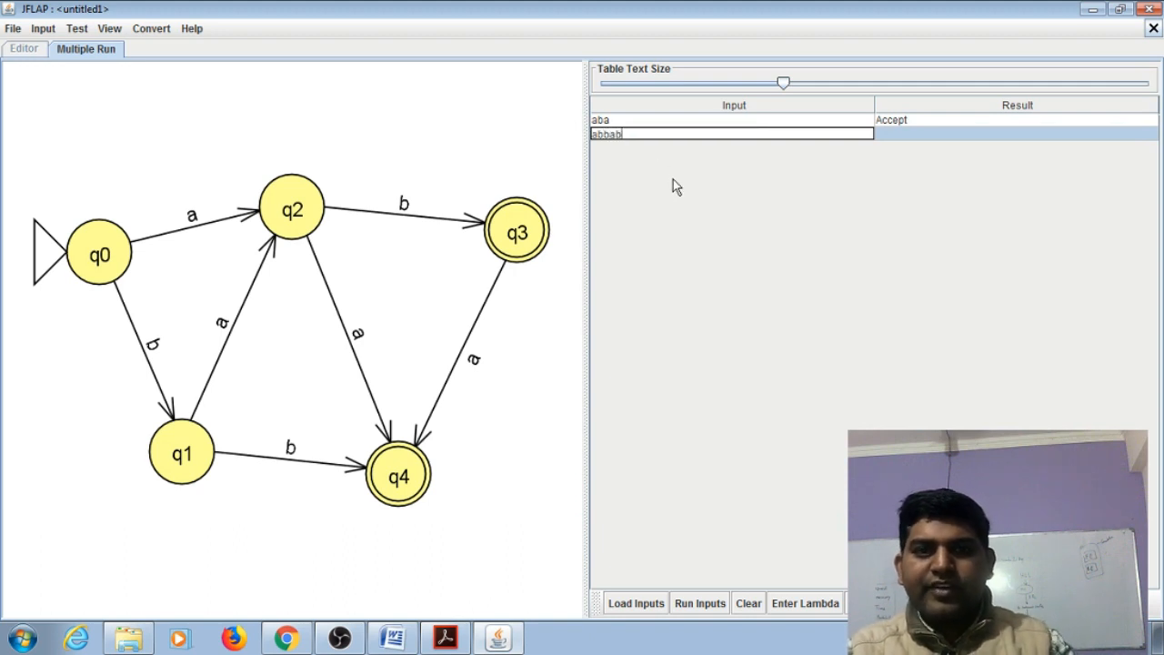
left_click(715, 602)
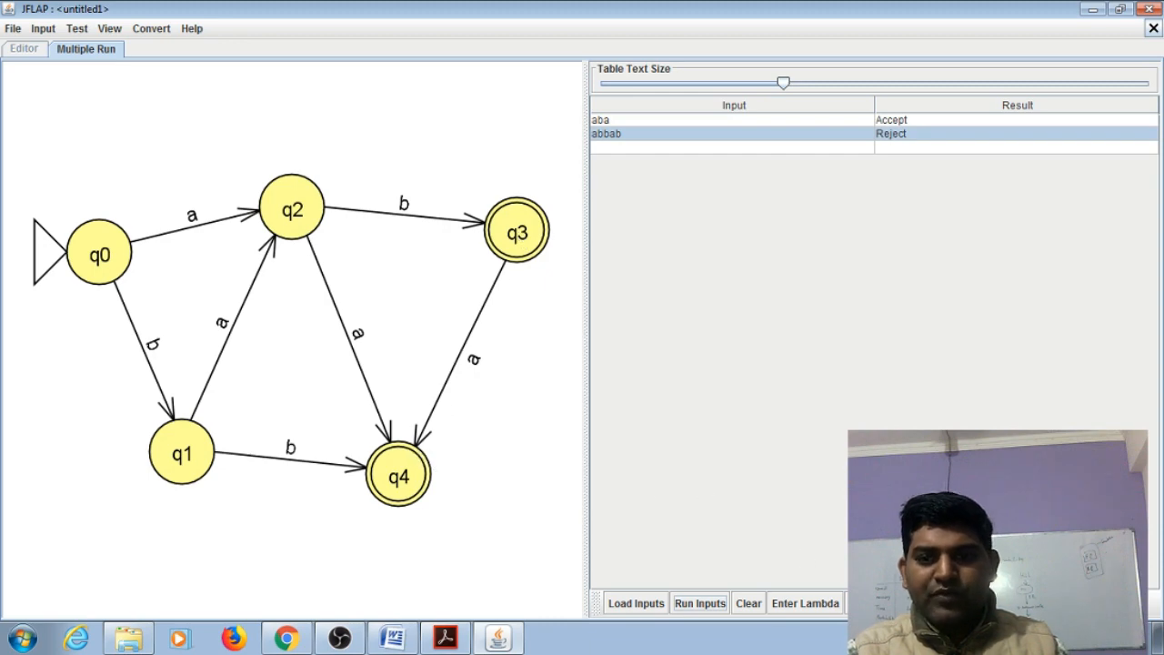
View the traceback of the input string aba beside the automaton, and close it
left_click(729, 123)
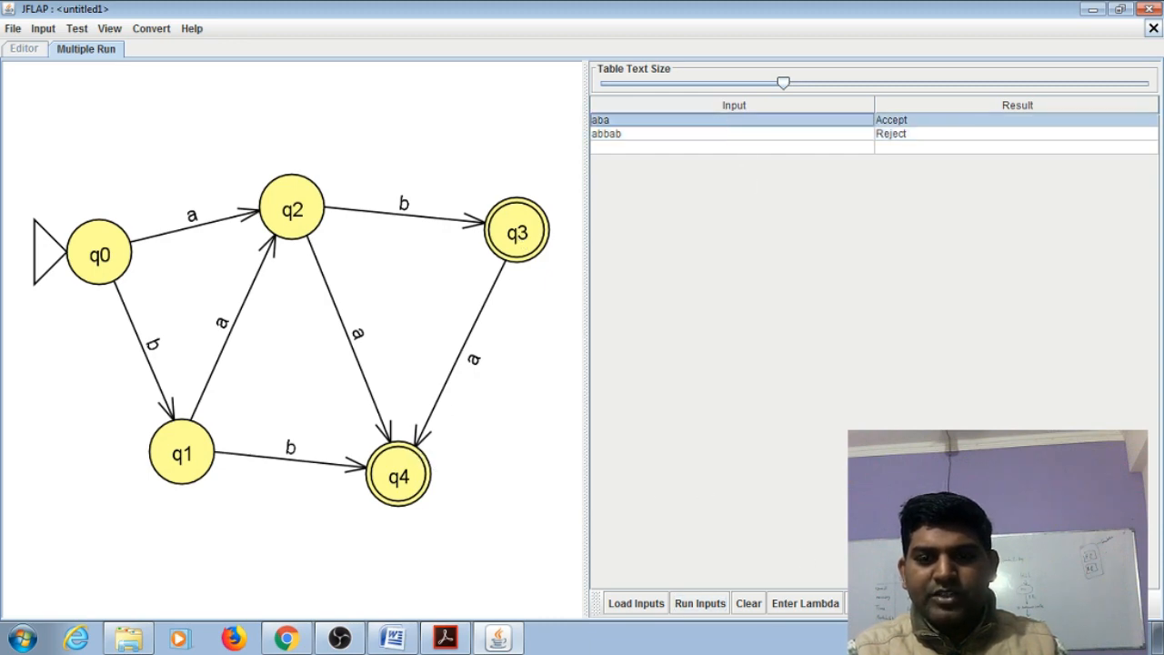
left_click(877, 603)
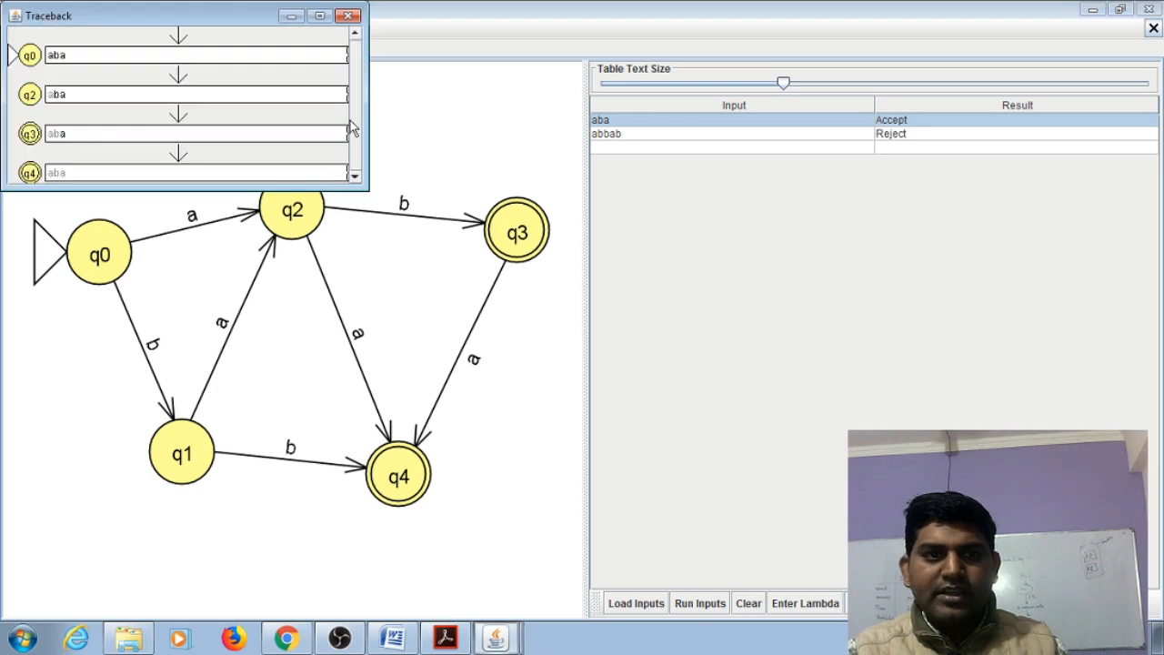
left_click_drag(179, 23, 734, 114)
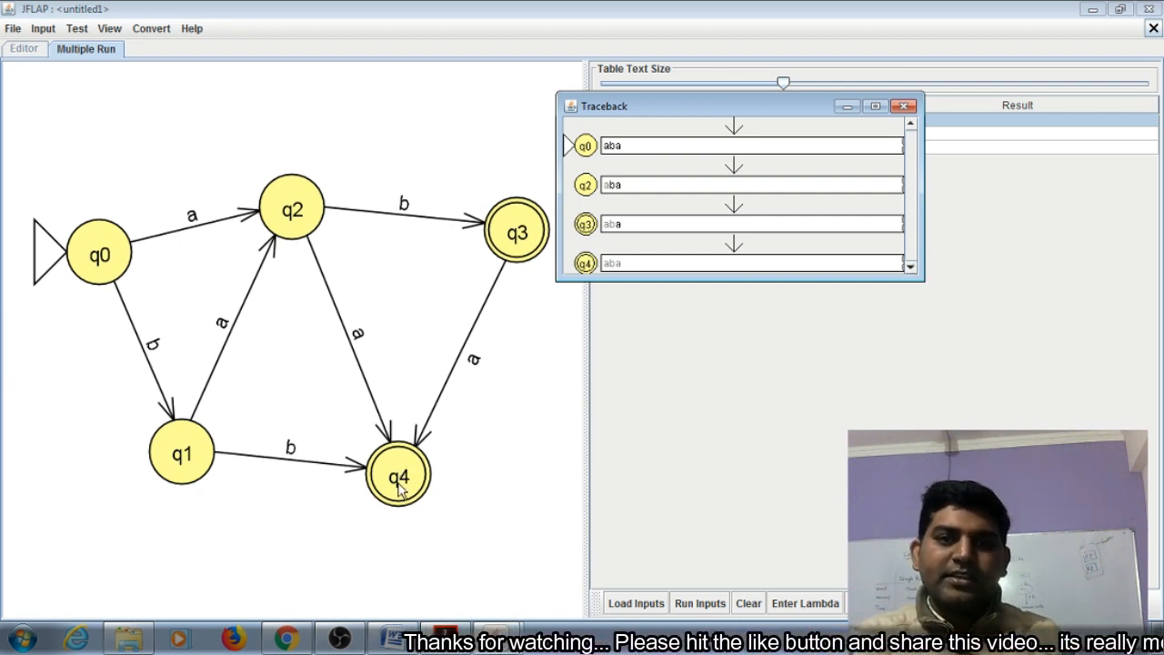
left_click(905, 107)
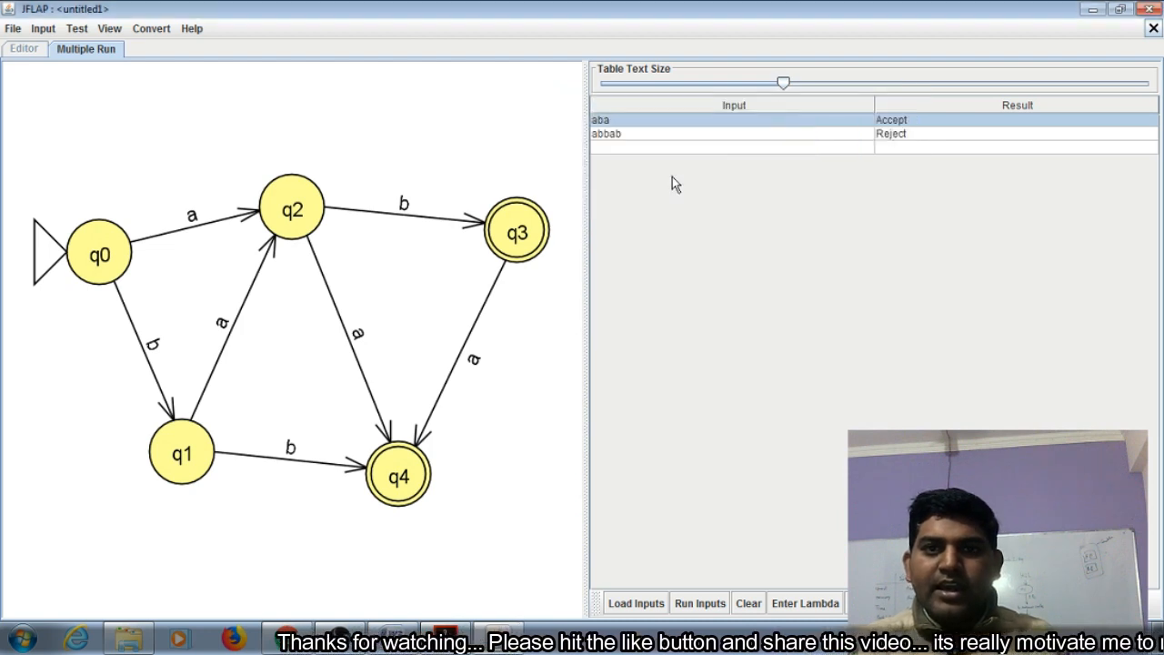
View the traceback of the input string abbab beside the automaton, and close it
left_click(639, 136)
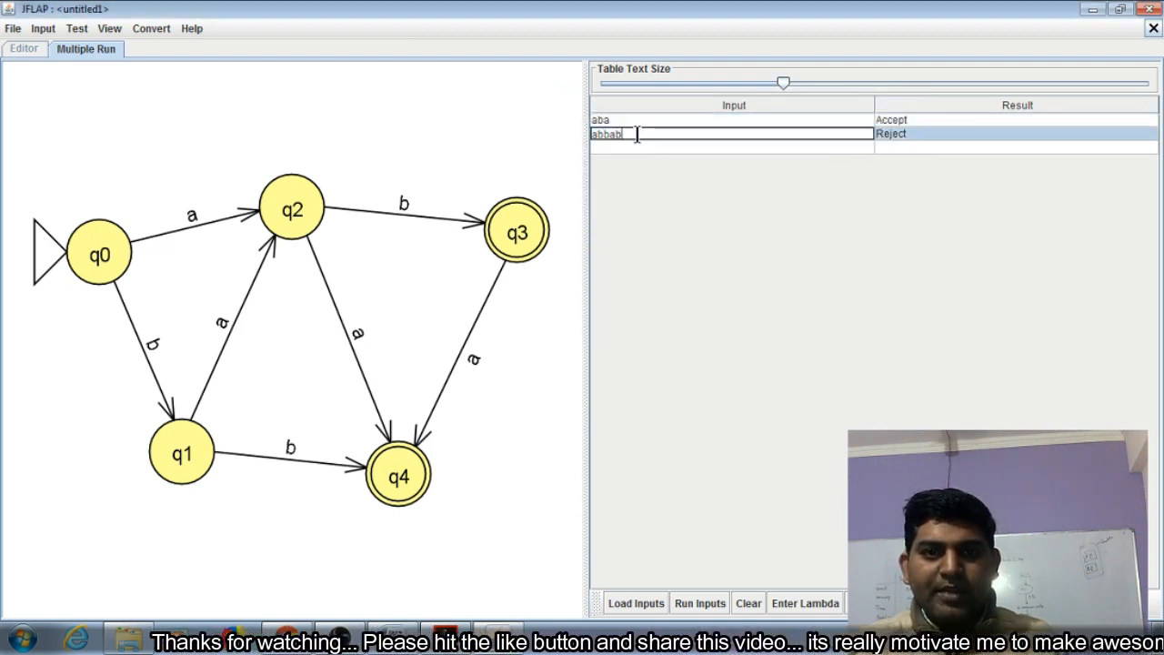
left_click(908, 138)
double_click(634, 136)
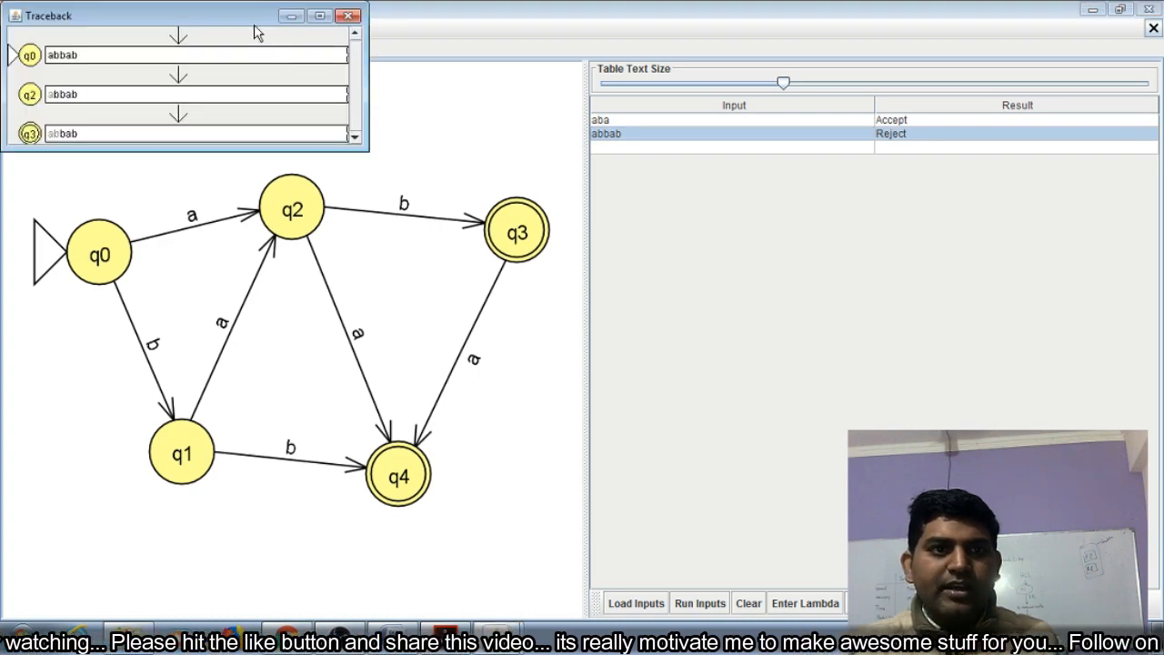
left_click_drag(230, 22, 806, 227)
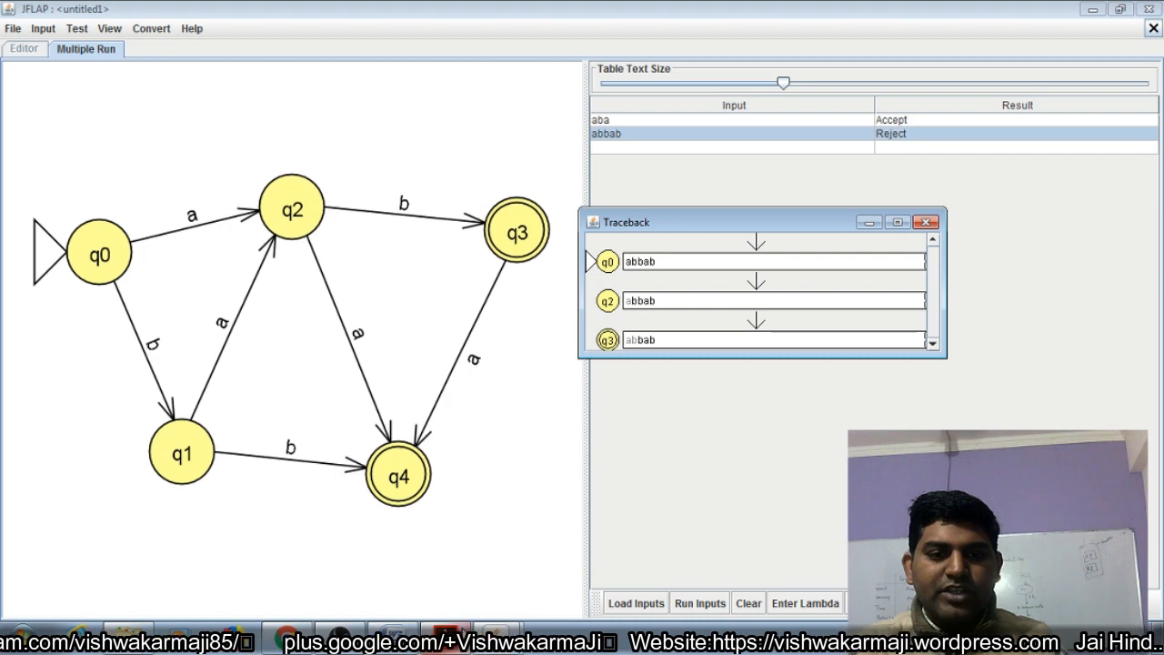
left_click(926, 222)
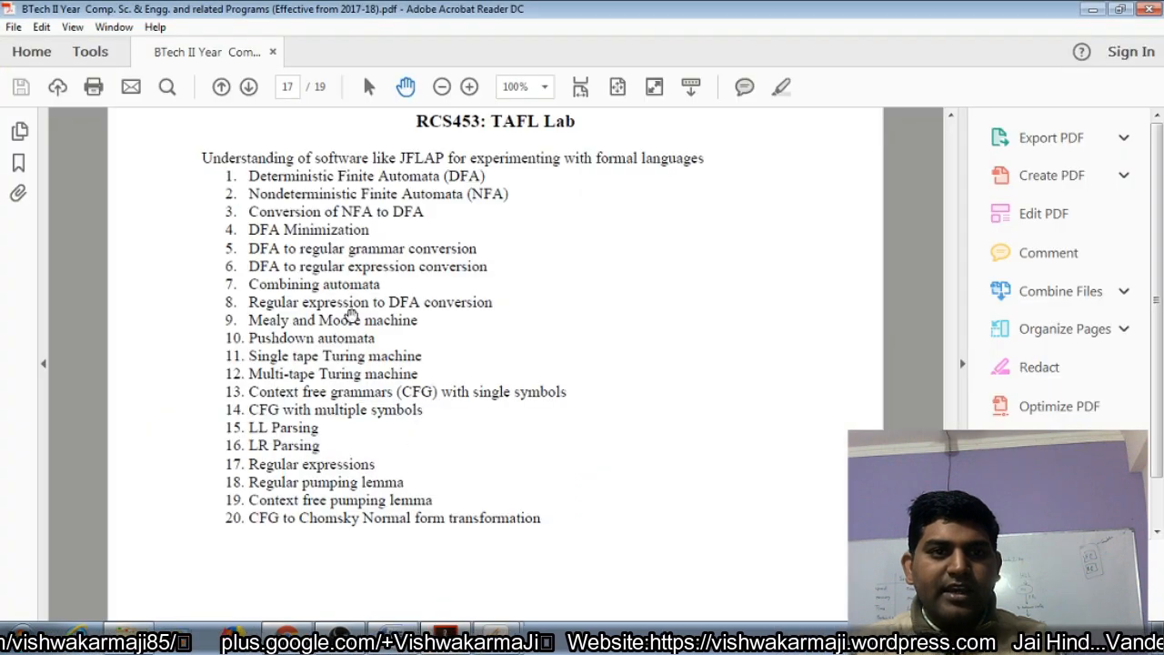